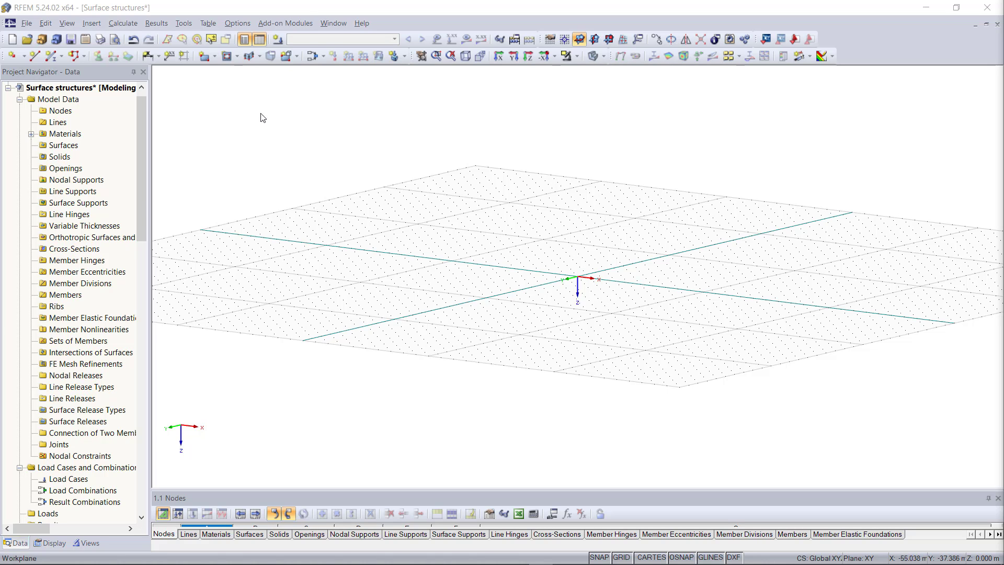
Set up a new rectangular surface in Concrete C30/37 with a constant thickness of 300 mm and Standard stiffness.
click(203, 57)
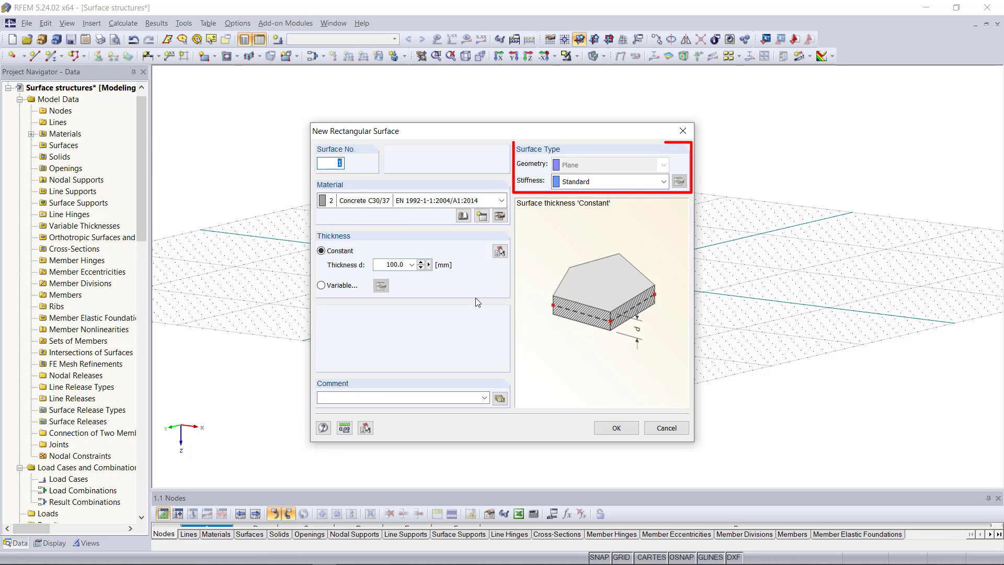
click(393, 201)
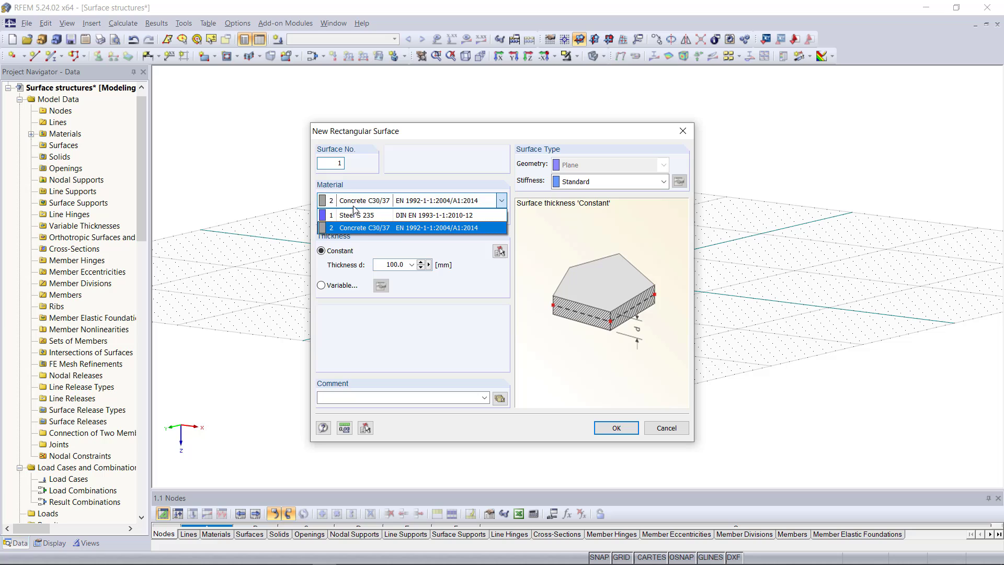
click(387, 228)
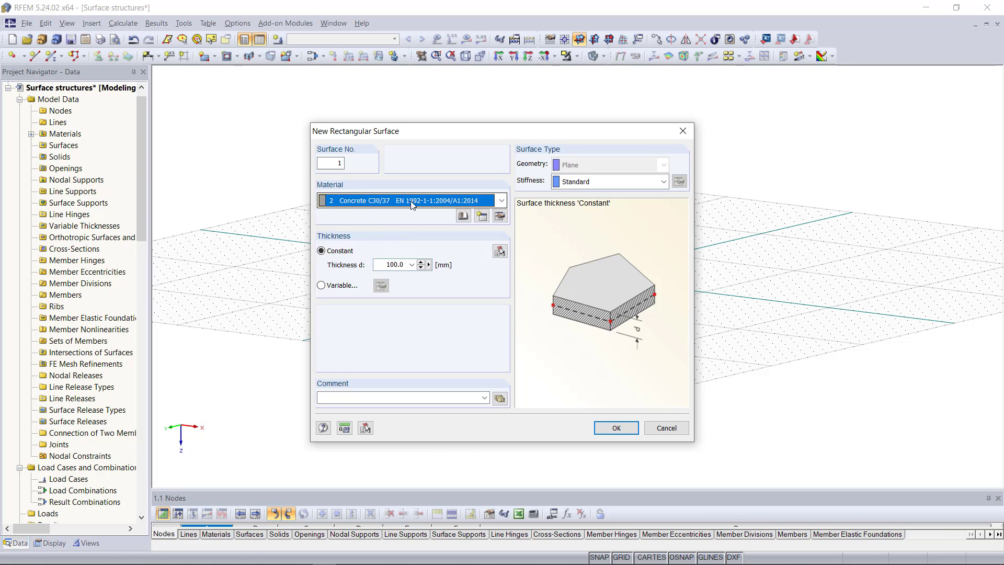
click(388, 264)
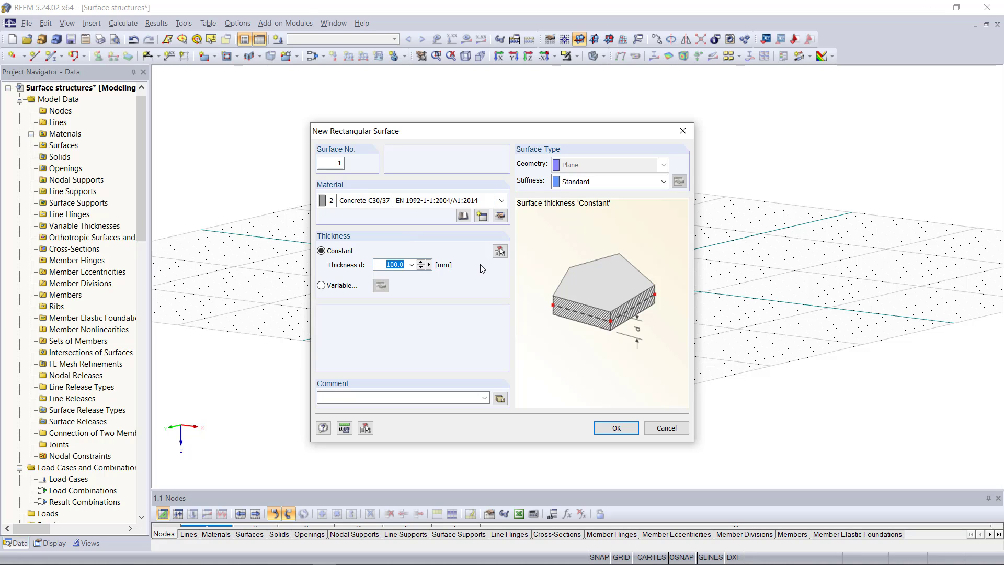
text(300)
click(590, 181)
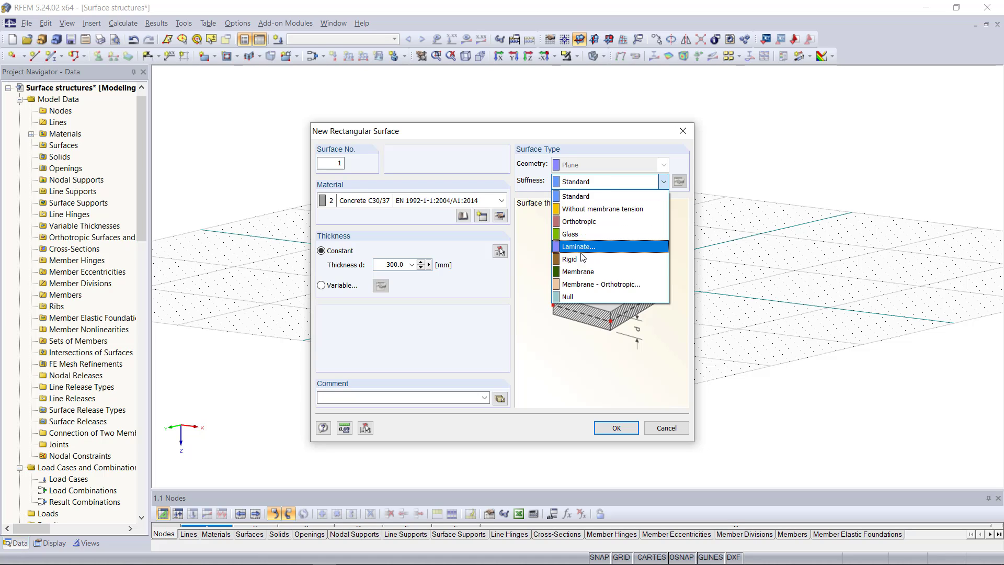
click(599, 194)
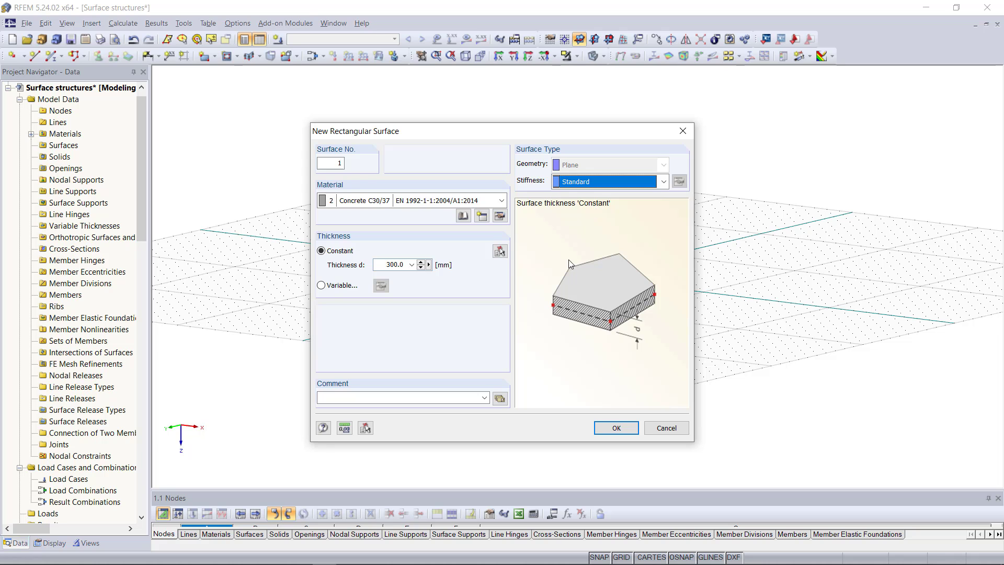
click(617, 427)
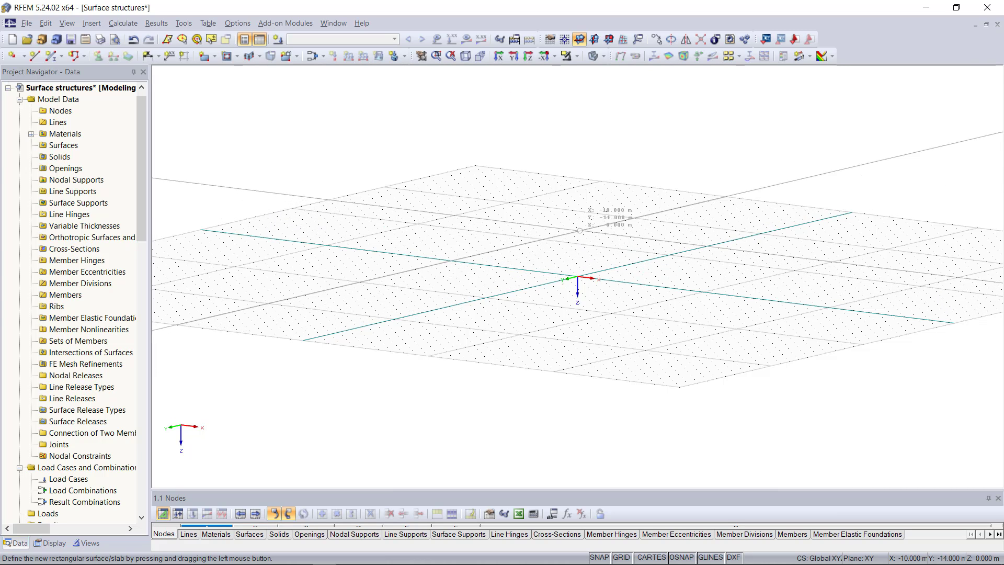
Draw the slab in the XY plane as a 10 m by 10 m rectangle from the origin to X 10, Y -10.
click(527, 56)
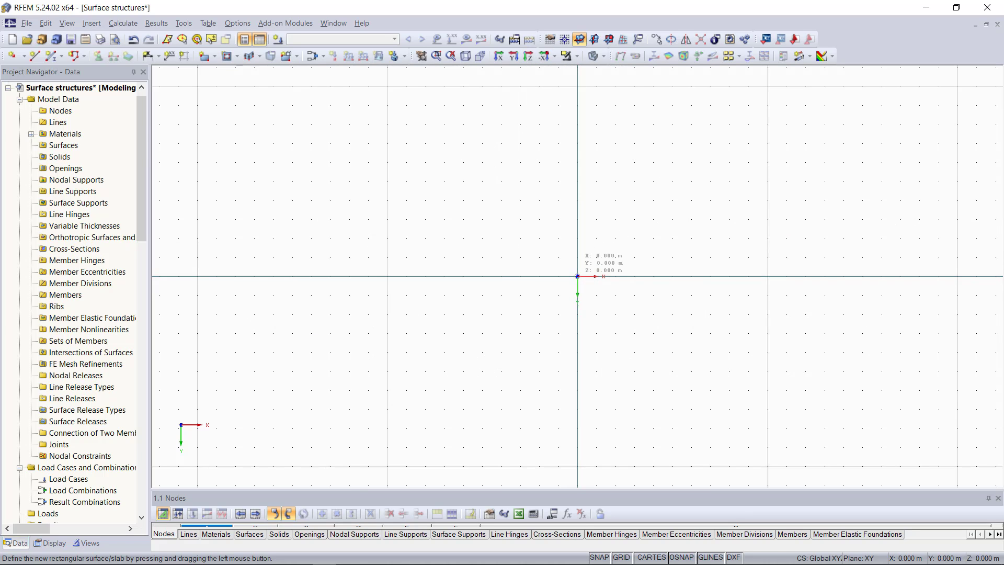
click(577, 276)
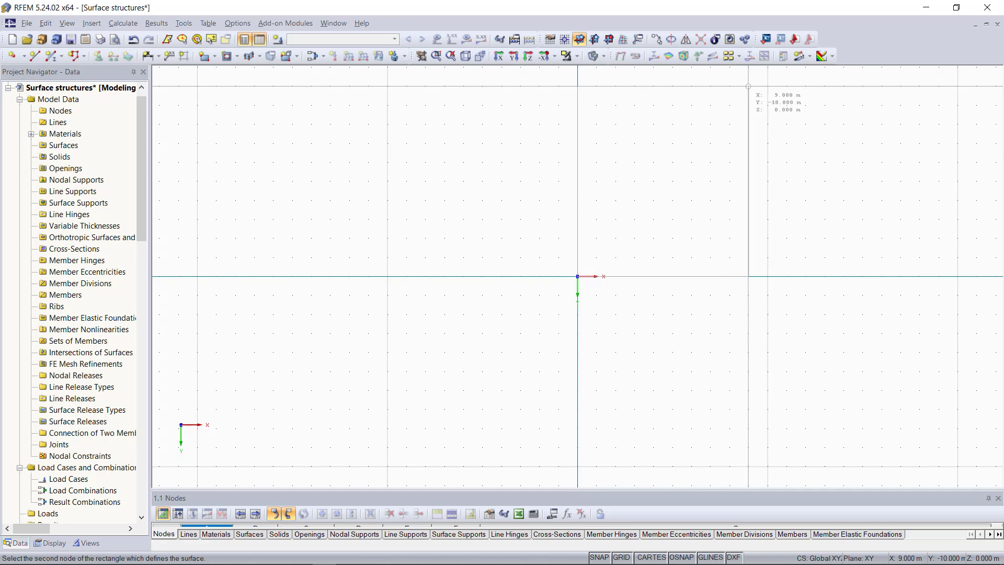
click(767, 85)
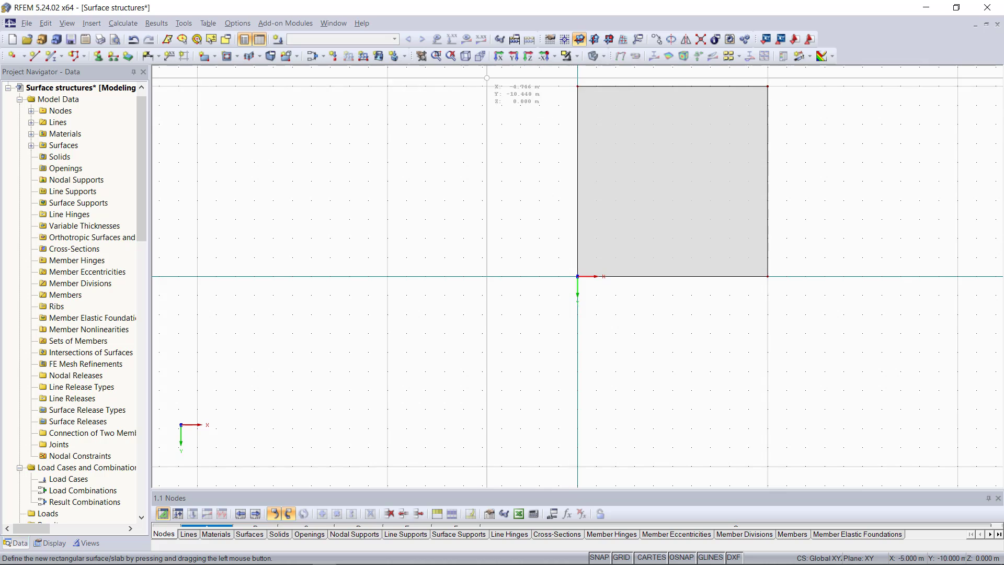
Move the slab without copying it, using a displacement of -3.000 m in the global Z direction.
click(465, 57)
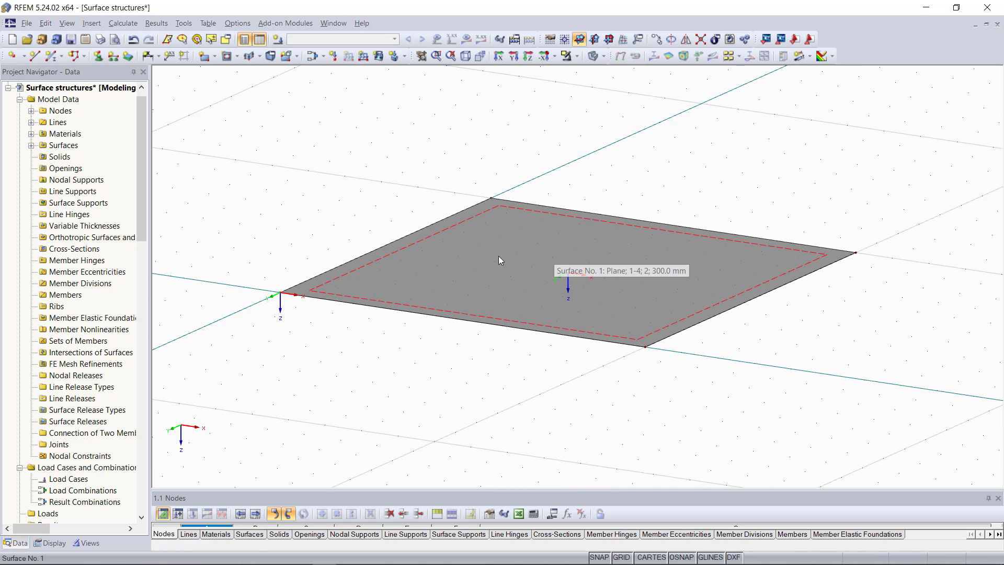
click(607, 247)
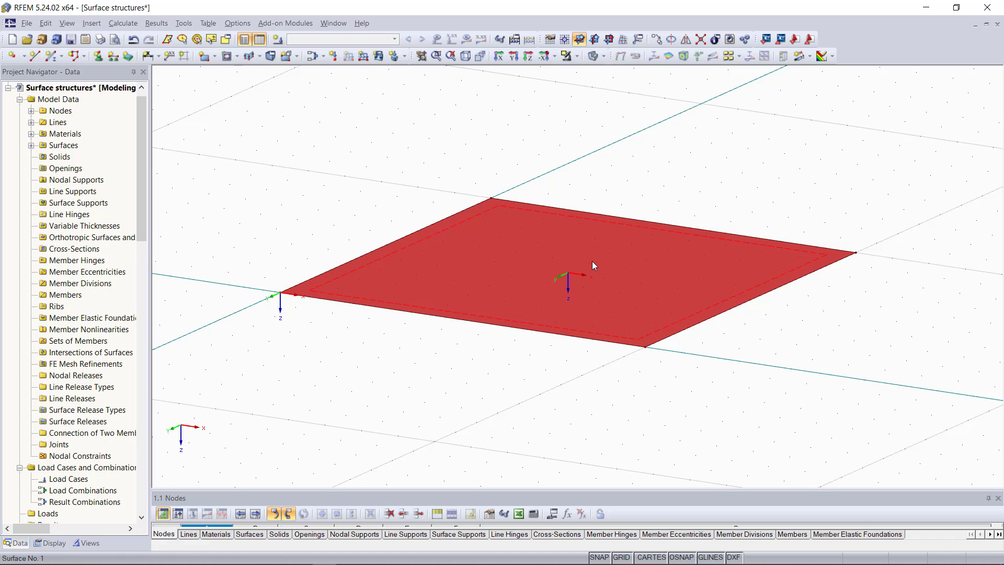
click(656, 39)
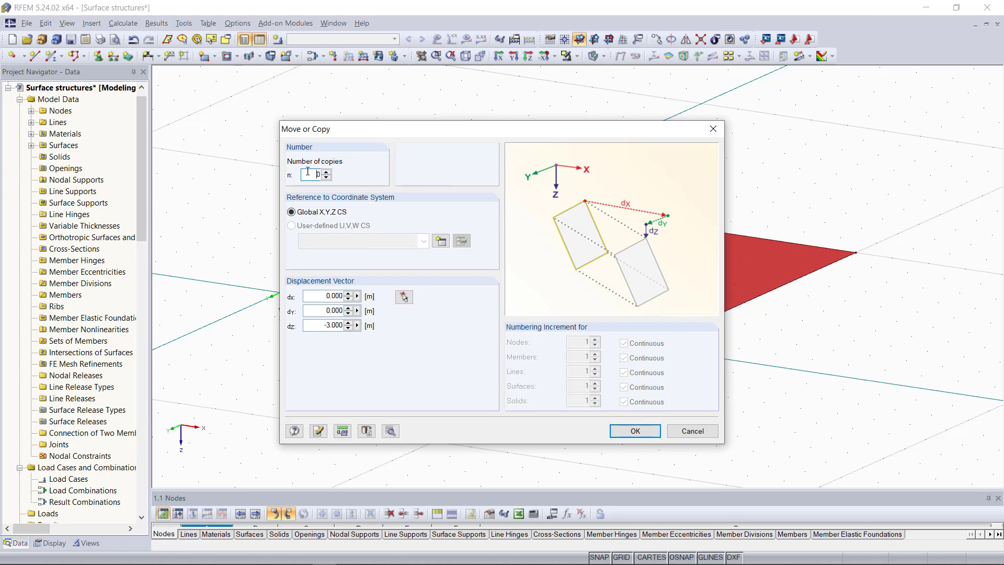
drag(307, 171, 342, 172)
drag(322, 325, 366, 326)
click(331, 326)
click(637, 431)
scroll(580, 366, down, 4)
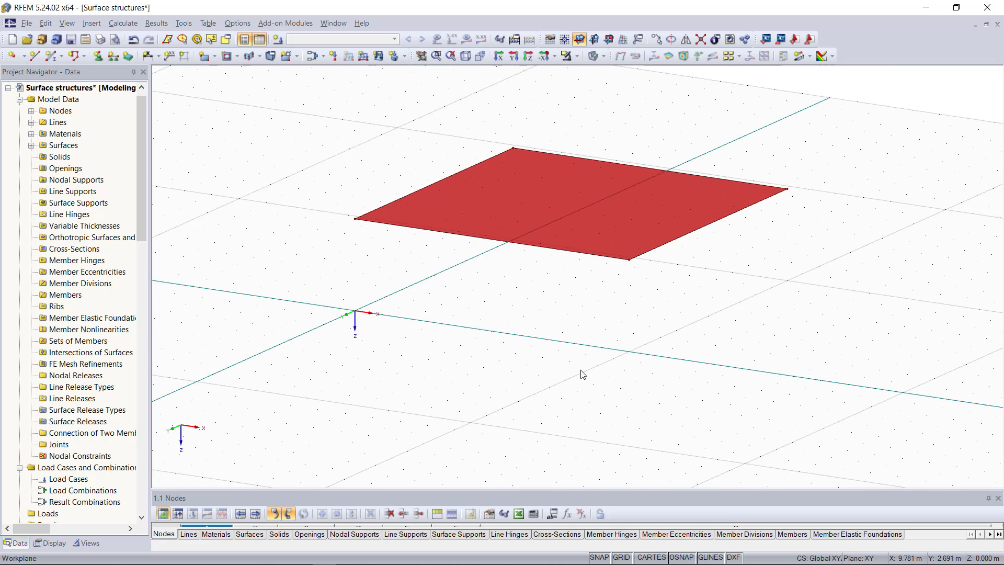
click(668, 340)
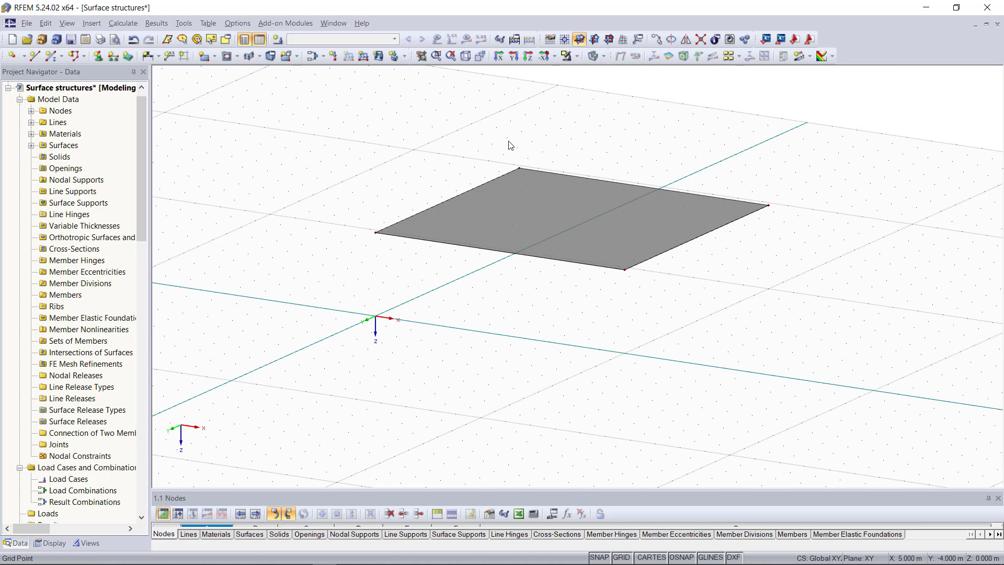
Set up another rectangular surface for the walls in Concrete C30/37 with a new constant thickness and Standard stiffness.
click(465, 56)
scroll(613, 340, down, 4)
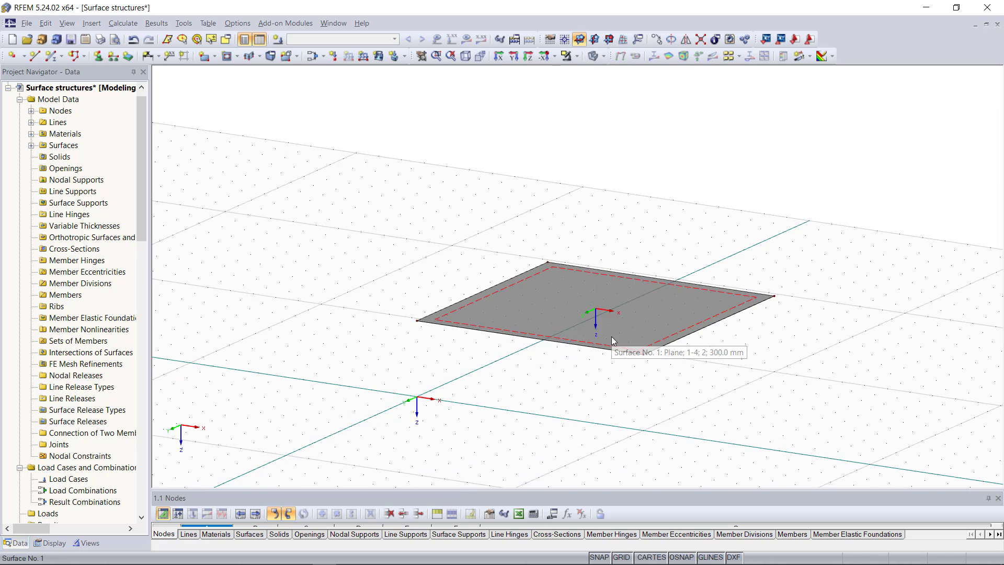
middle_drag(610, 339, 525, 283)
scroll(556, 379, up, 2)
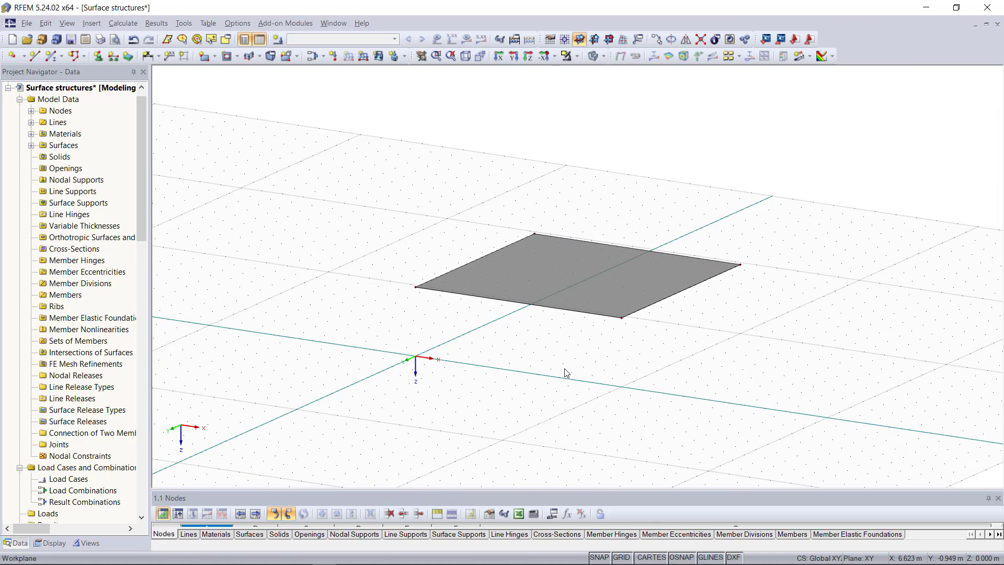
ctrl+middle_drag(563, 369, 512, 365)
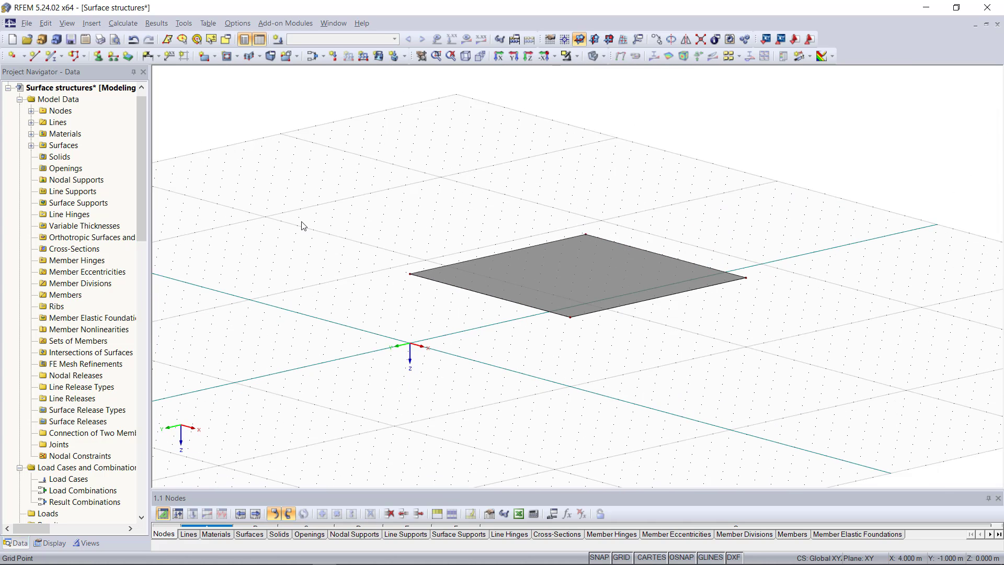
click(204, 56)
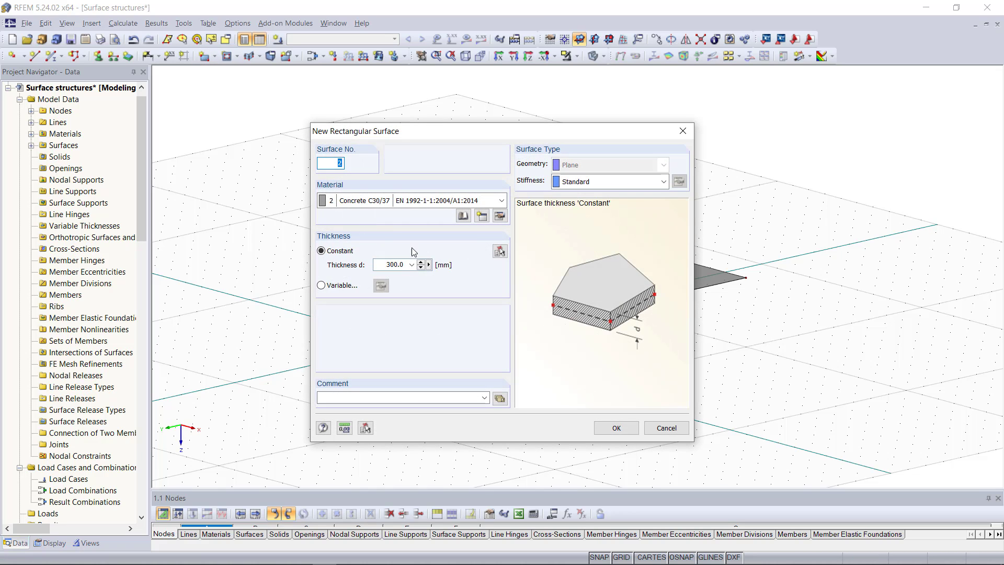
drag(387, 264, 405, 264)
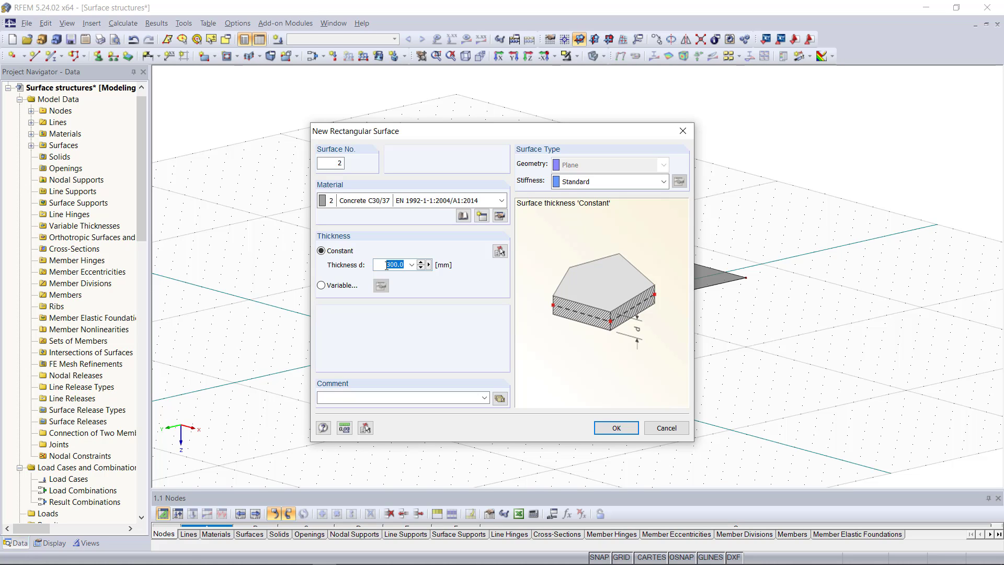
text(2)
click(616, 427)
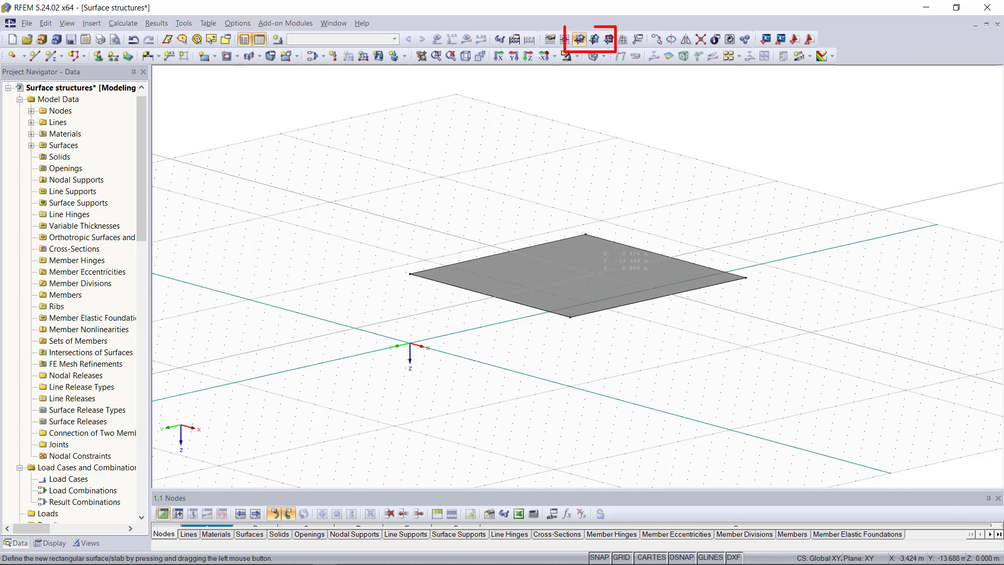
Draw the first wall in the YZ plane at X = 0, from the slab edge down to ground level.
click(595, 40)
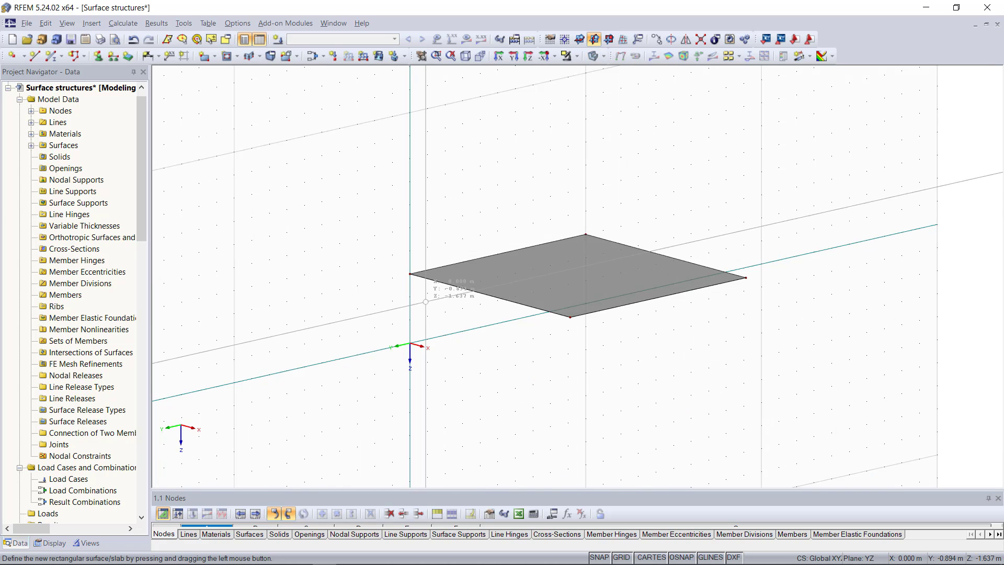
mouse_move(408, 296)
ctrl+middle_down()
mouse_move(621, 313)
mouse_move(804, 276)
ctrl+middle_up()
mouse_move(459, 289)
mouse_down()
mouse_move(666, 341)
mouse_move(696, 360)
mouse_up()
Draw two opposite walls in the XZ plane at Y = 0 and Y = -10 m, between slab edge and ground level.
click(609, 40)
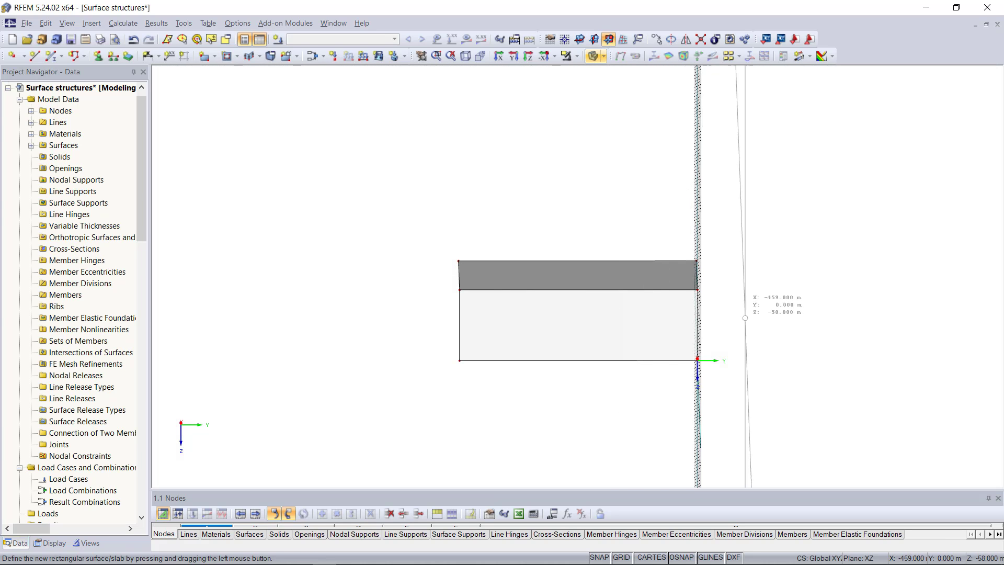
ctrl+middle_drag(723, 322, 444, 331)
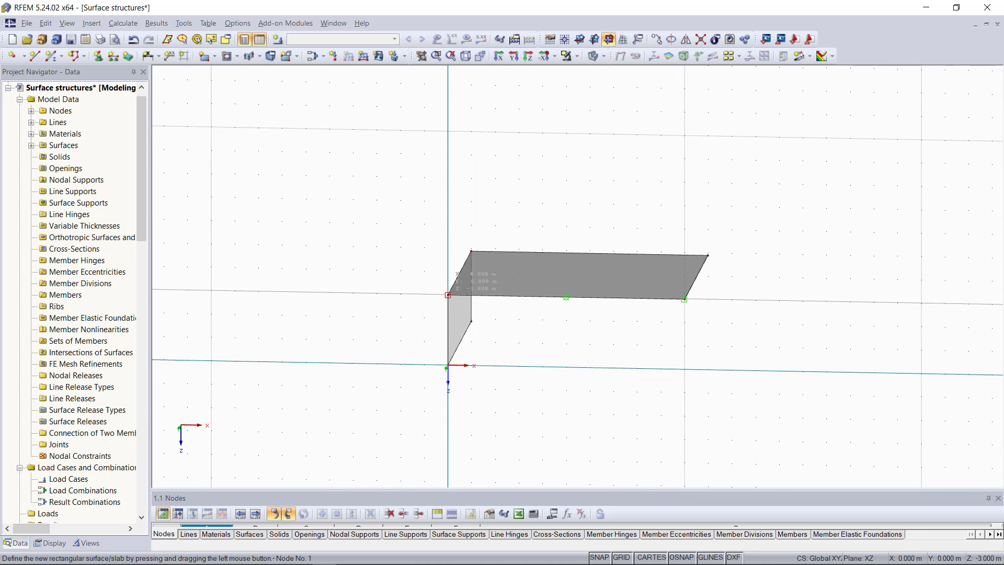
drag(448, 295, 684, 369)
mouse_move(399, 339)
ctrl+middle_down()
mouse_move(849, 340)
mouse_move(434, 376)
mouse_move(533, 381)
mouse_move(679, 355)
ctrl+middle_up()
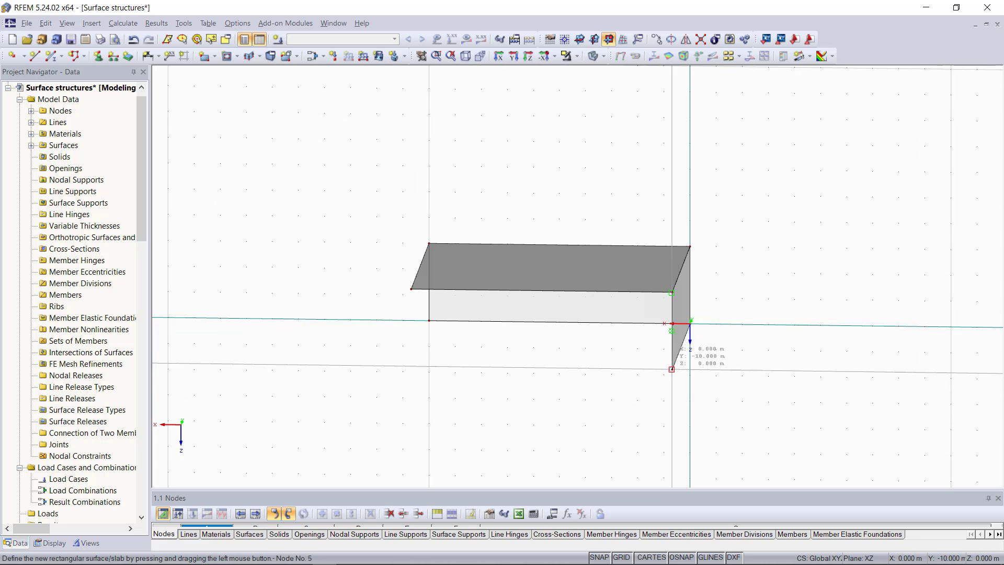
mouse_move(672, 369)
mouse_down()
mouse_move(428, 308)
mouse_move(411, 288)
mouse_up()
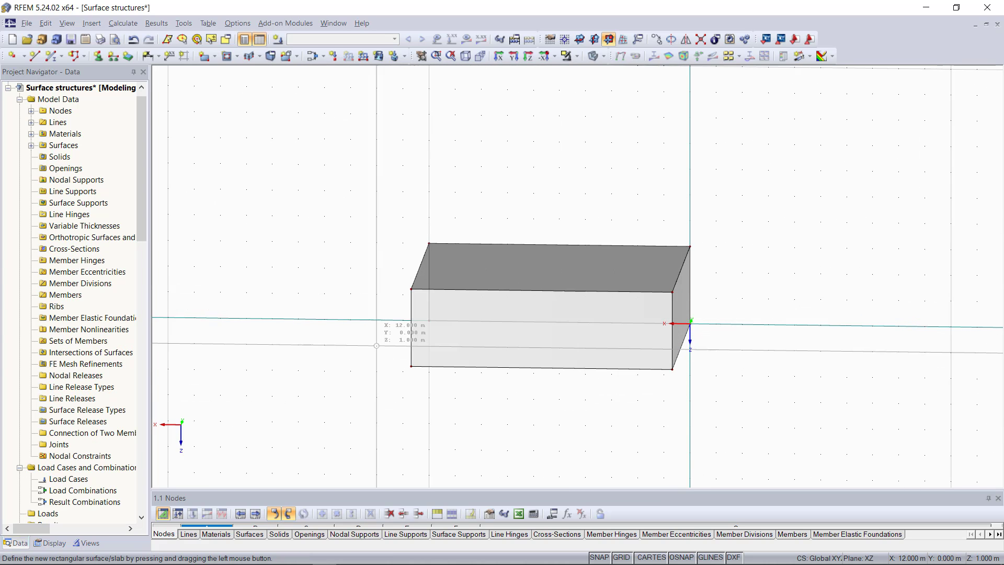
Draw the fourth wall in the YZ plane at X = 10 m to close the box, and return the work plane to XY.
mouse_move(343, 341)
middle_down()
mouse_move(668, 358)
mouse_move(610, 352)
mouse_move(580, 324)
mouse_move(395, 290)
middle_up()
click(593, 39)
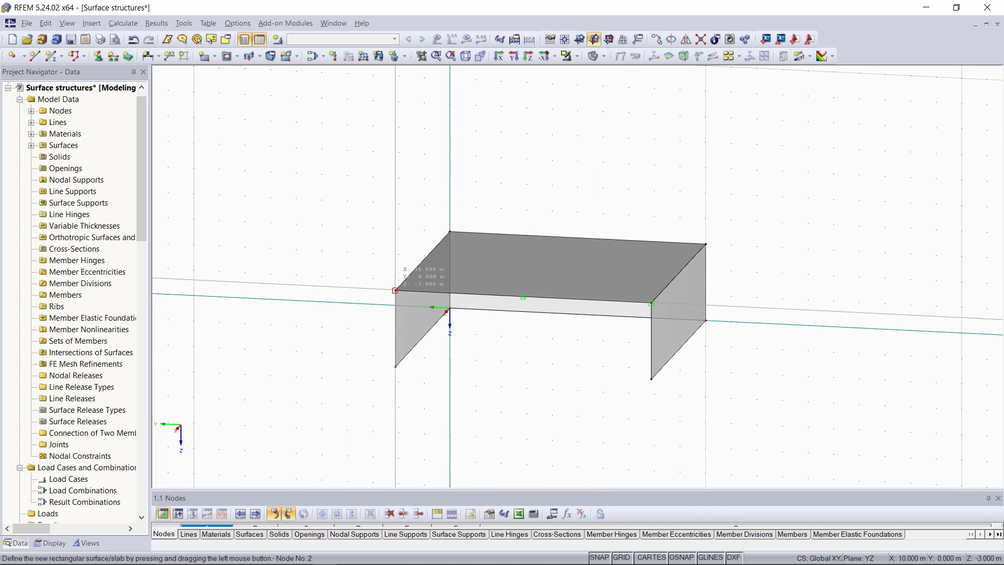
drag(395, 290, 651, 378)
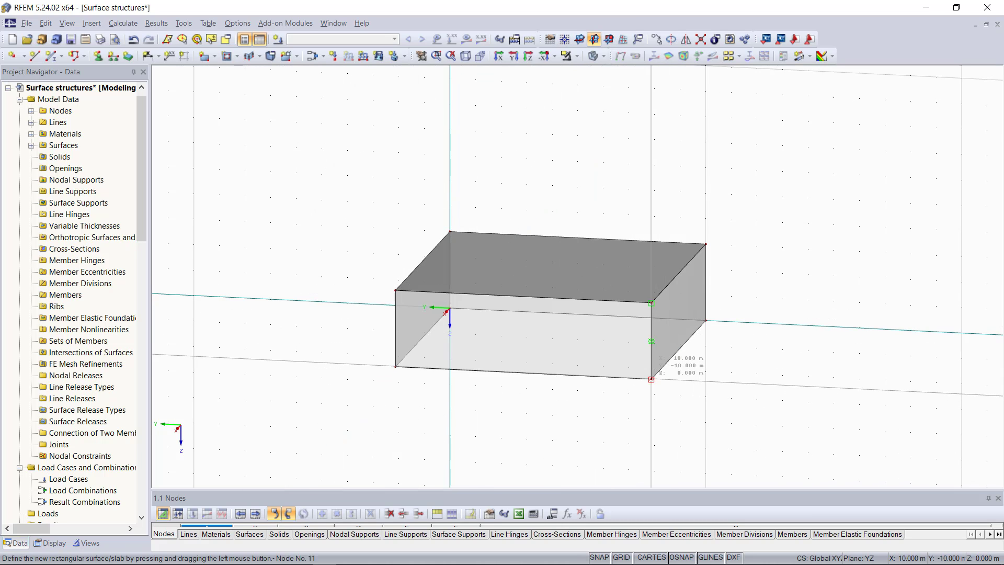
click(579, 39)
mouse_move(731, 345)
ctrl+middle_down()
mouse_move(723, 293)
mouse_move(742, 336)
ctrl+middle_up()
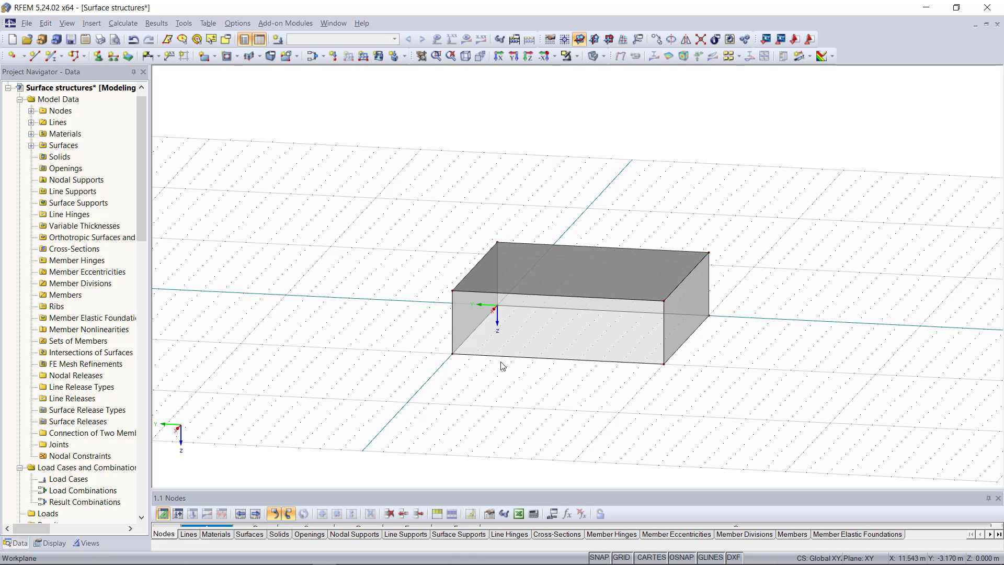
Assign hinged line supports to the bottom edges of all four walls.
click(116, 56)
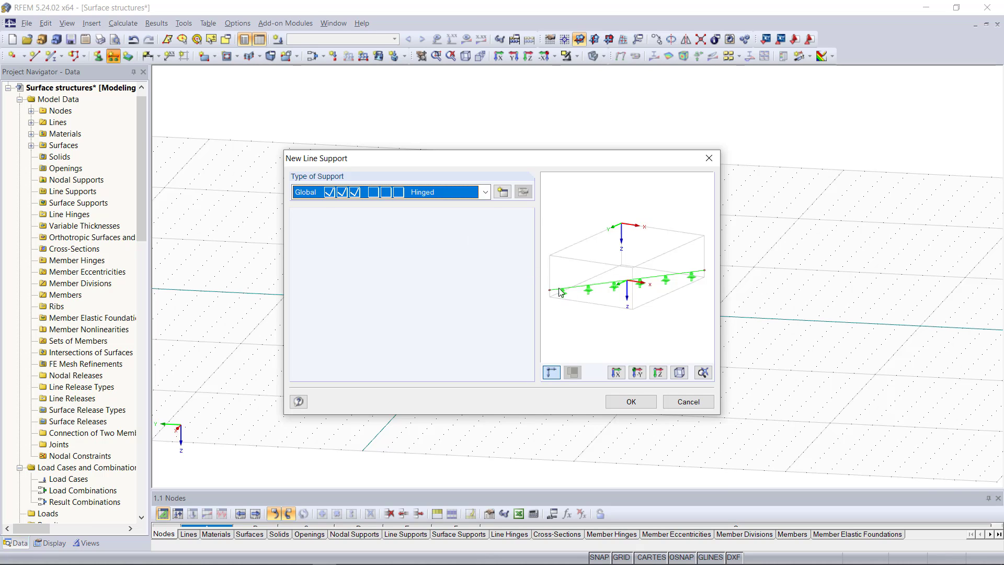
click(415, 192)
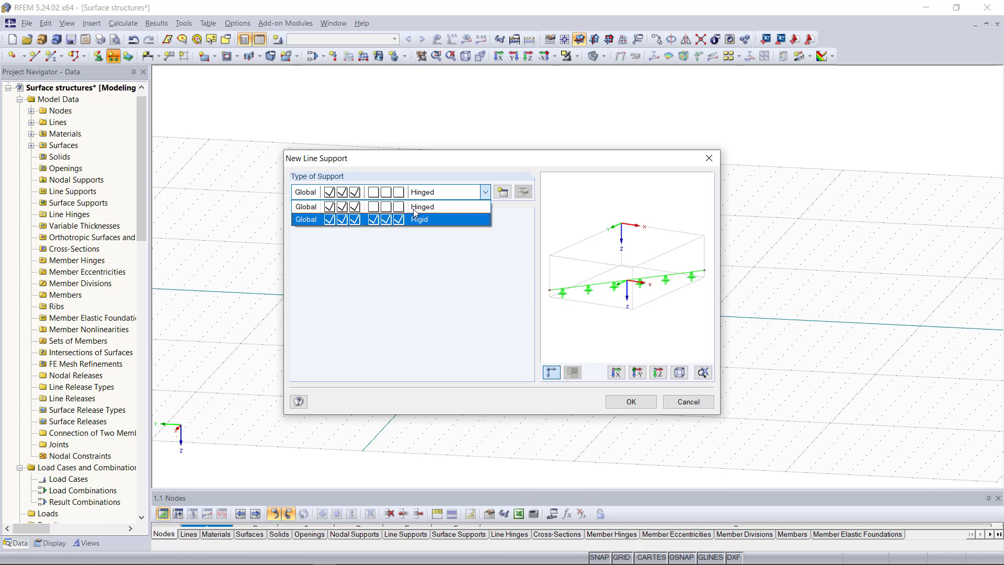
click(422, 207)
click(630, 401)
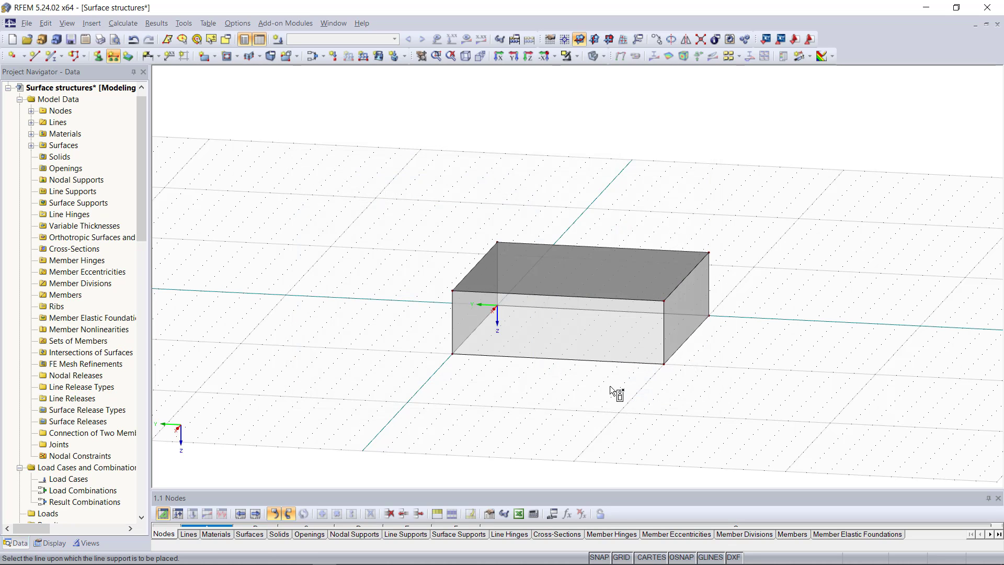
click(593, 360)
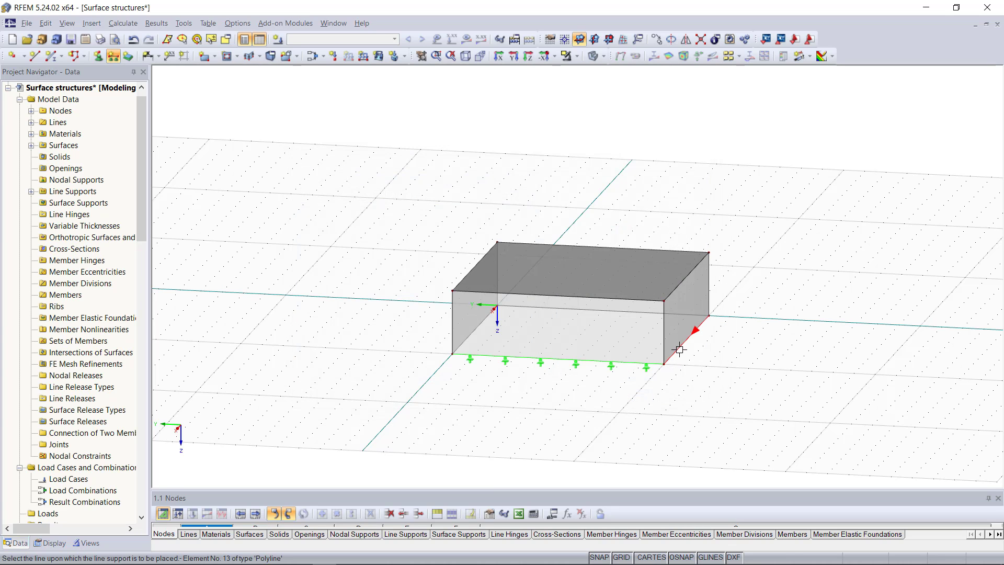
click(679, 349)
click(558, 309)
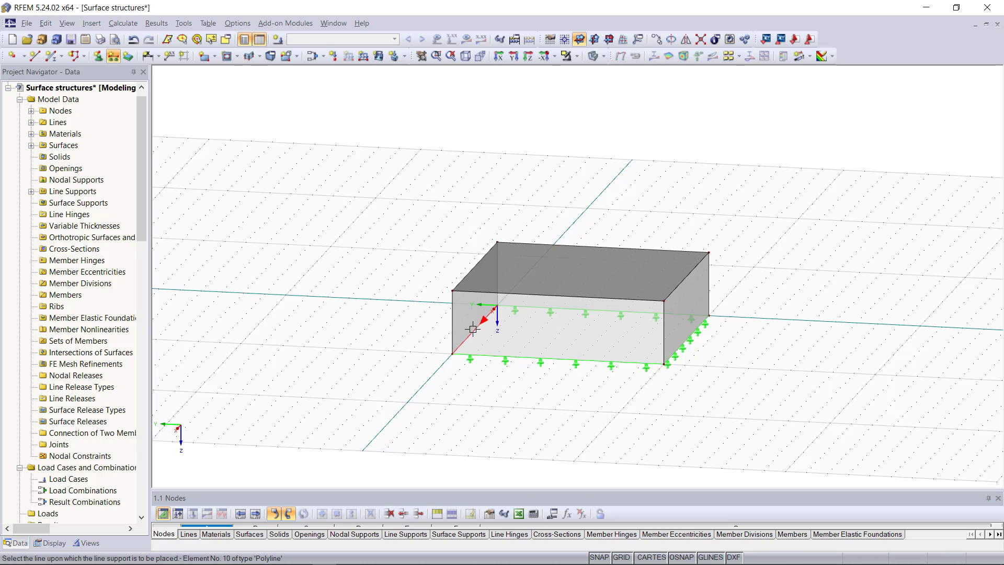
click(472, 329)
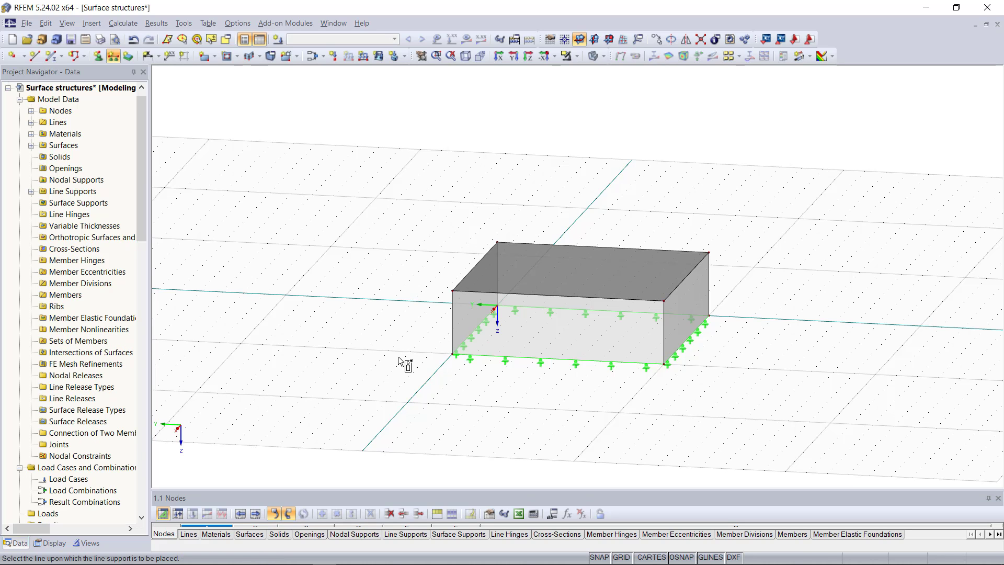
Render the solid model's surfaces as filled including thickness and examine the slab and walls.
key(Escape)
ctrl+middle_drag(710, 394, 610, 392)
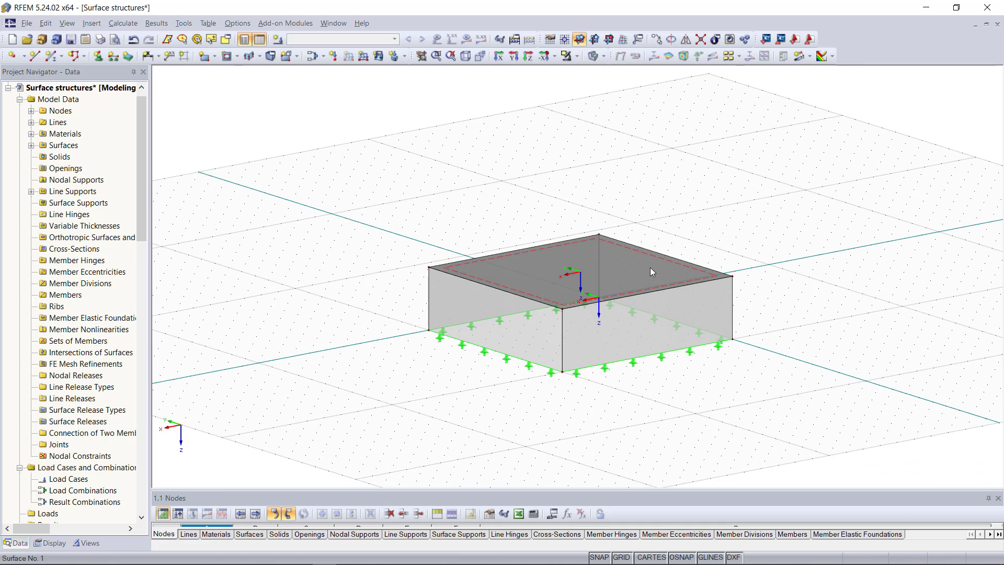
scroll(513, 396, up, 2)
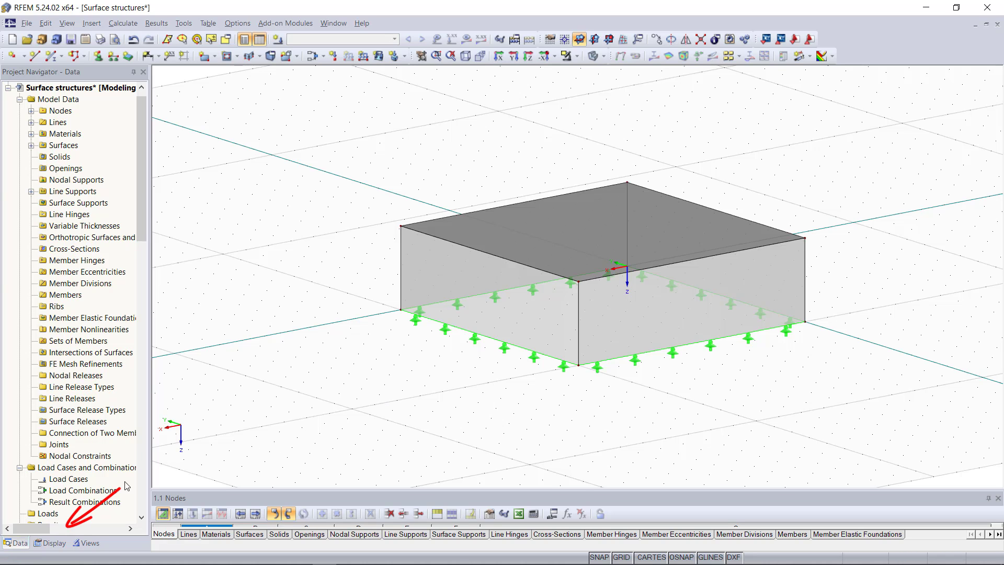
click(50, 543)
scroll(96, 454, down, 6)
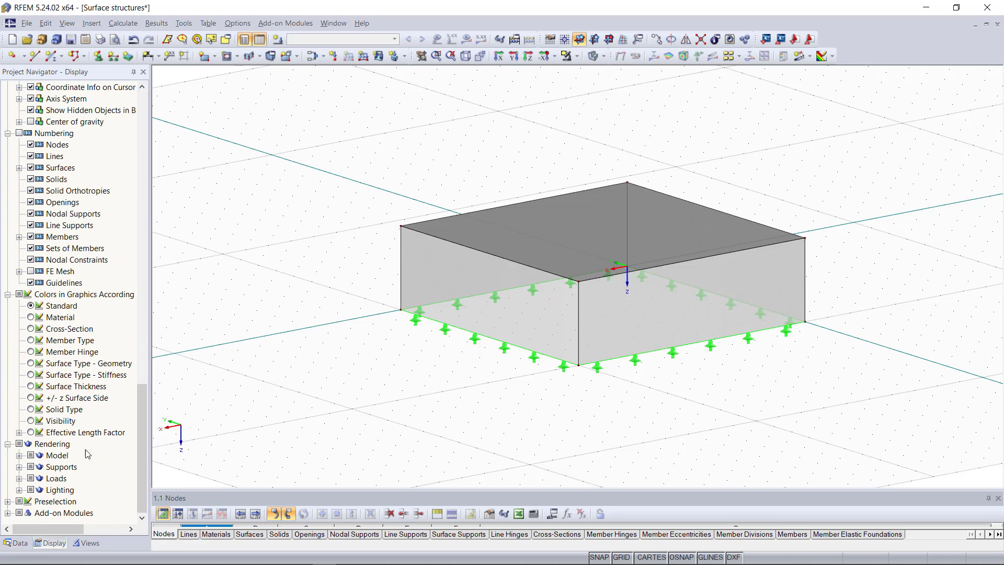
click(18, 455)
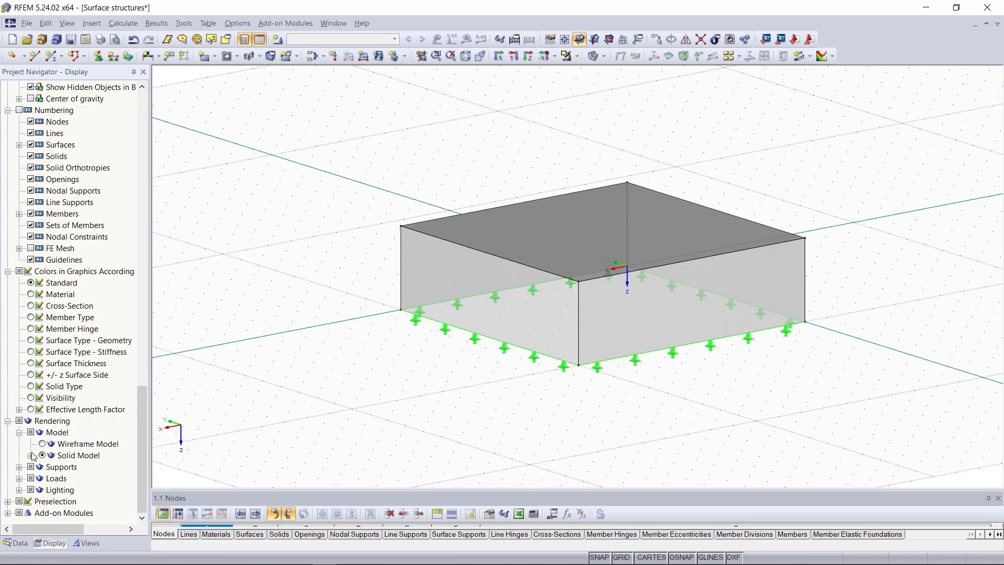
click(30, 455)
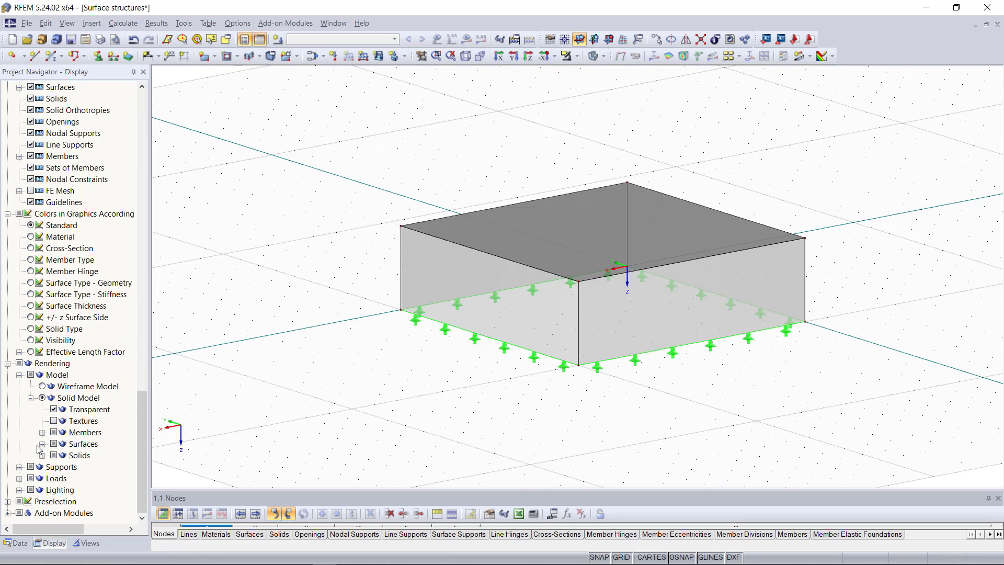
click(42, 444)
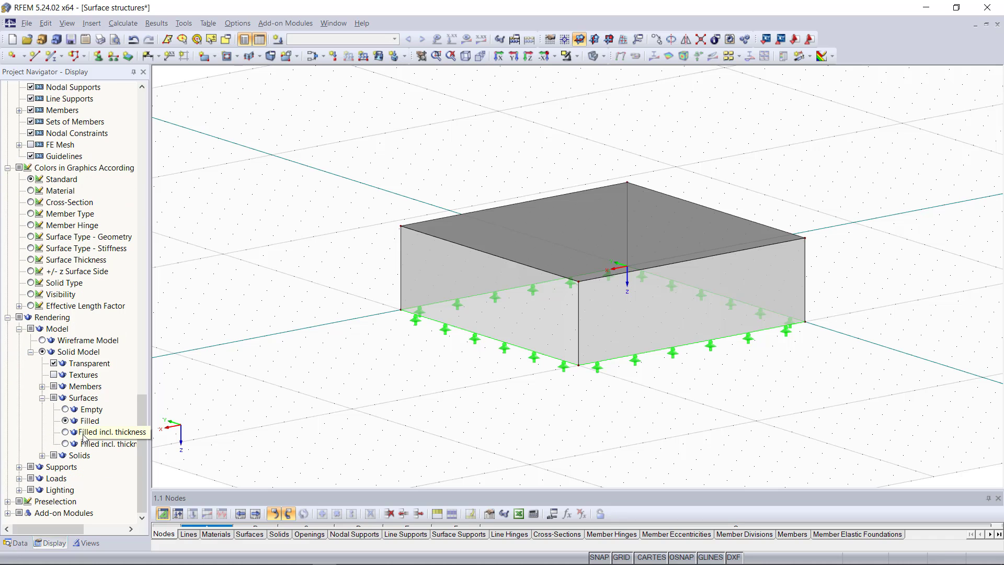
click(66, 432)
scroll(598, 292, up, 2)
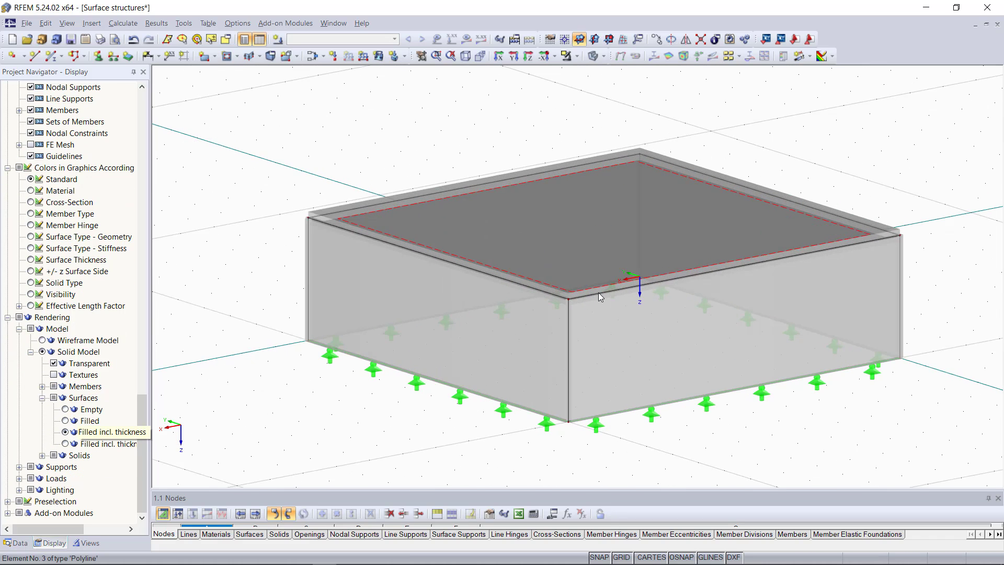
scroll(578, 334, down, 4)
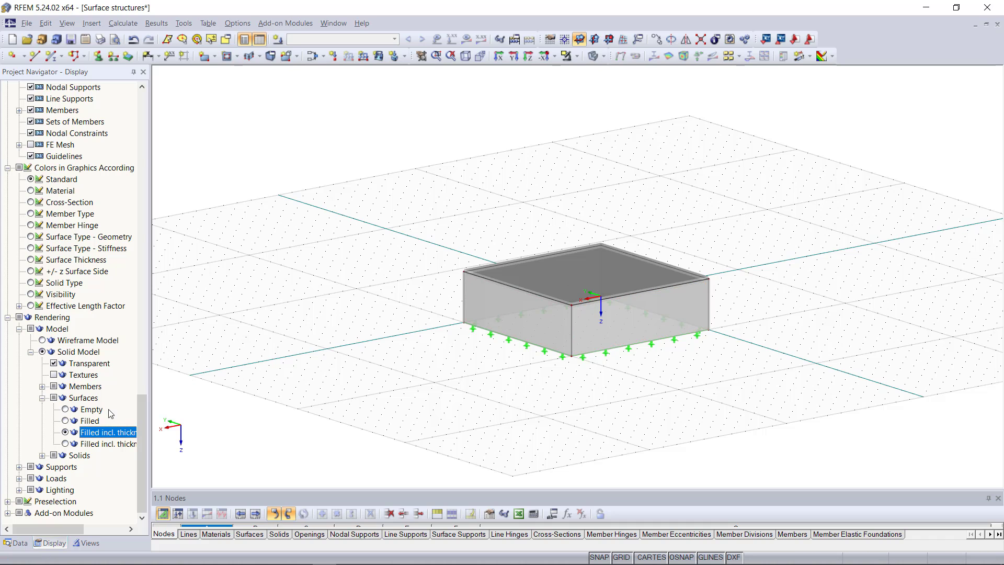
Set the surface rendering back to plain Filled and return to the model data tree.
click(72, 423)
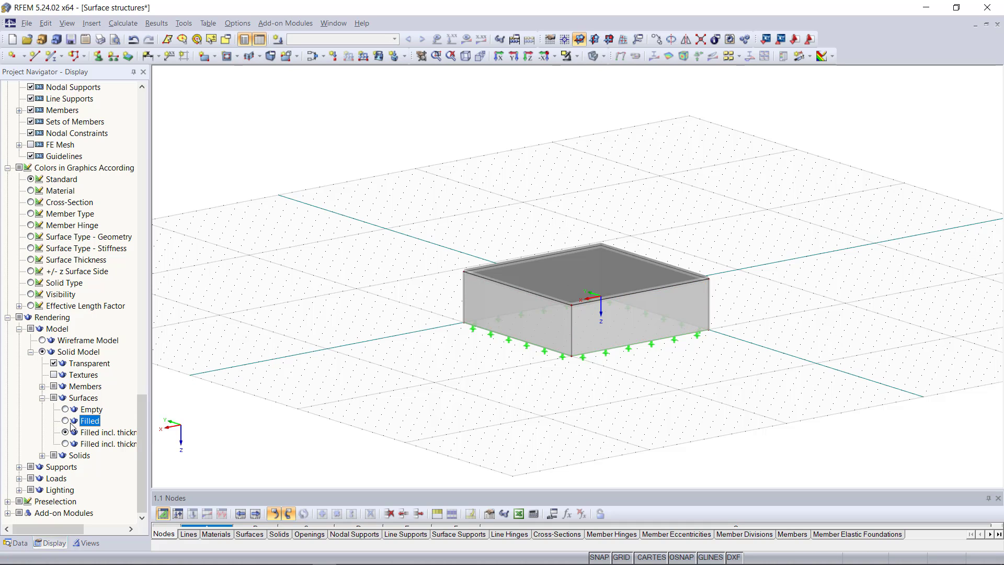
click(66, 421)
click(17, 543)
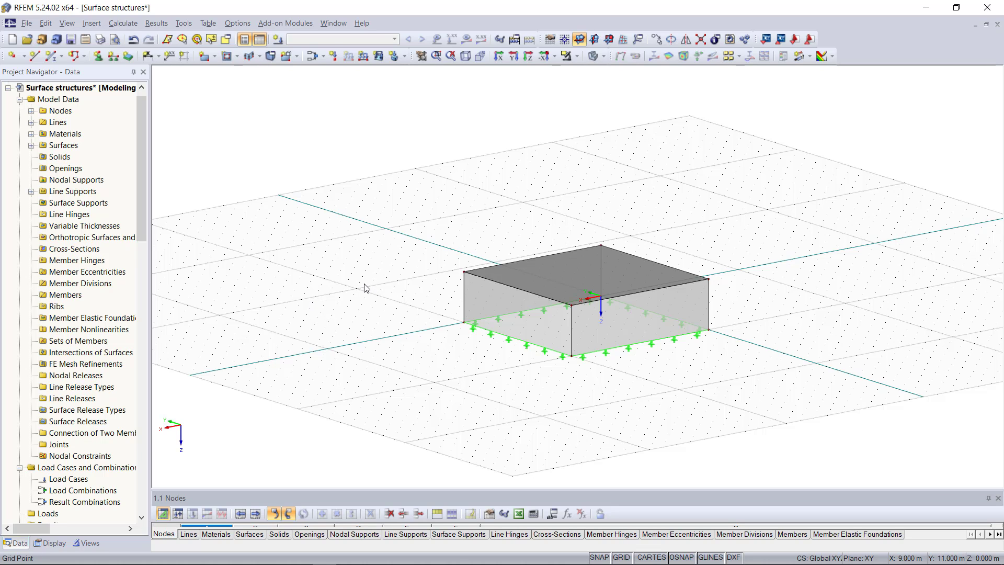
Split the top slab into four equal parts with one division at 0.5000 in each direction.
ctrl+middle_drag(474, 372, 559, 362)
scroll(558, 362, up, 3)
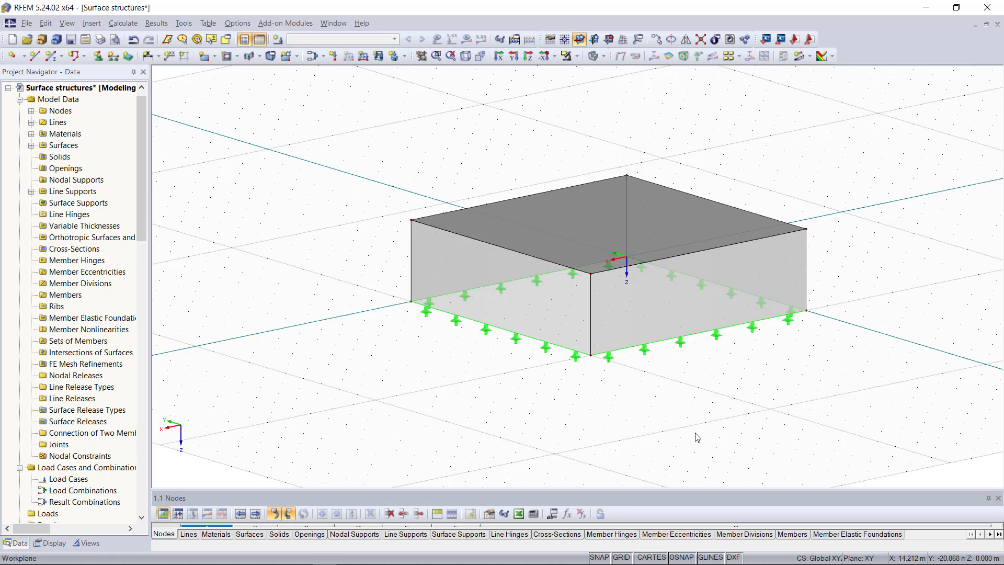
right_click(591, 241)
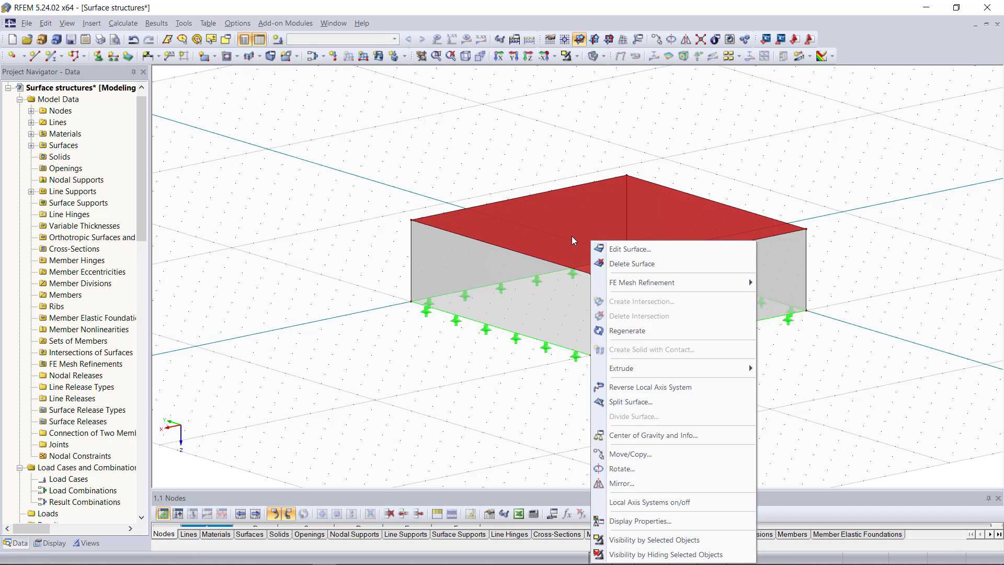
click(630, 401)
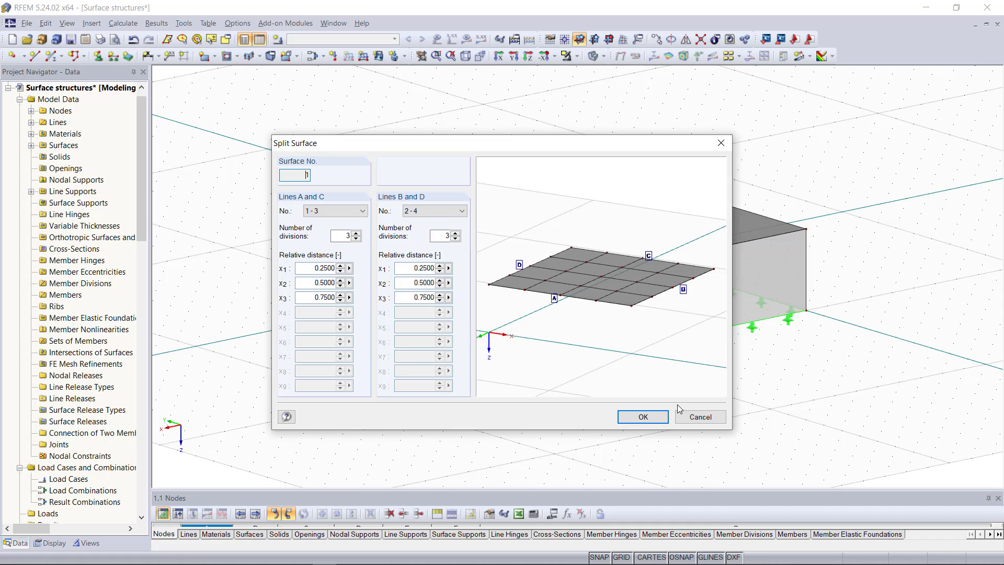
double_click(334, 236)
text(1)
double_click(447, 236)
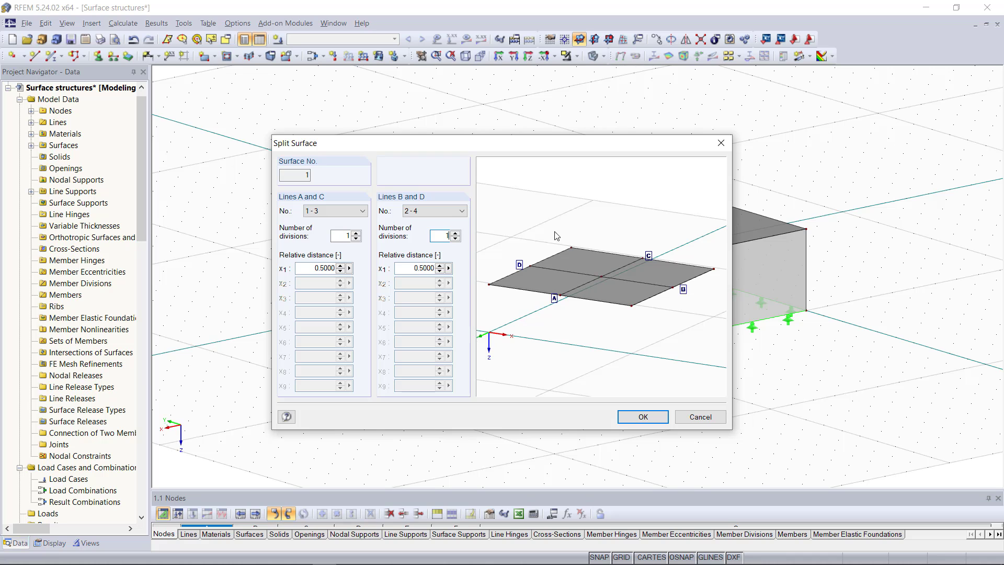
click(646, 415)
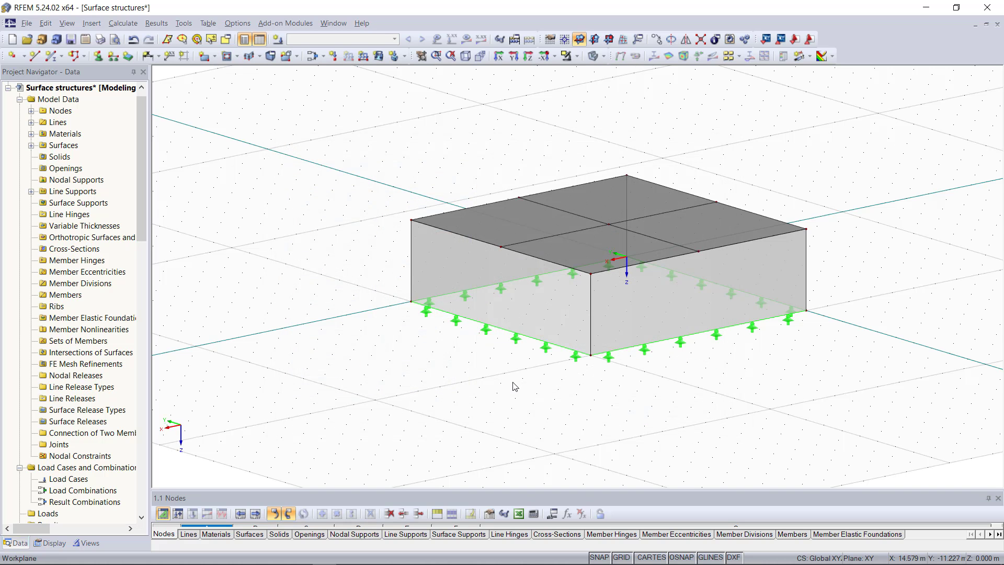
Start a new single member and define its cross-section as Rectangle 300/300 in Concrete C30/37.
middle_drag(512, 385, 556, 382)
scroll(555, 382, up, 1)
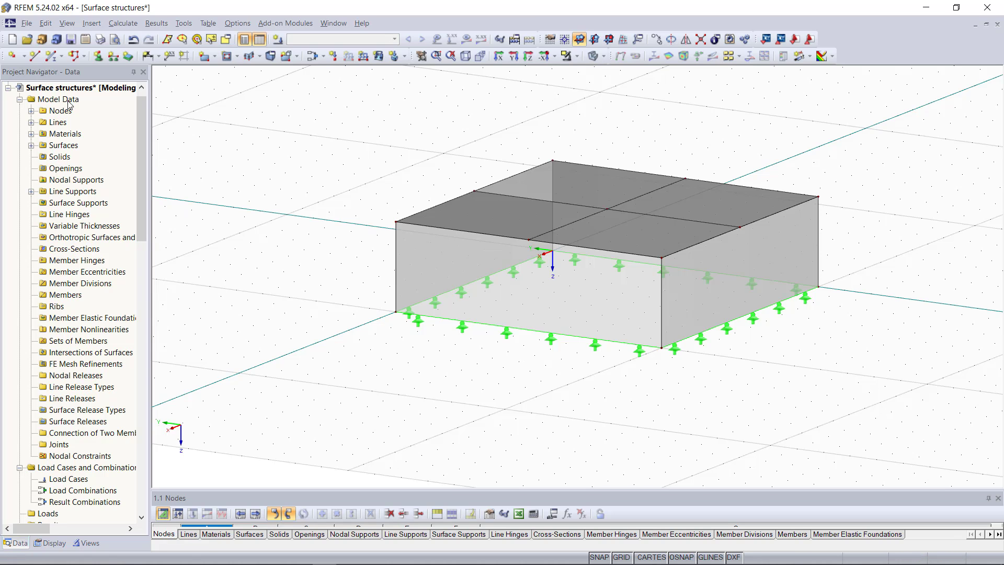
click(51, 54)
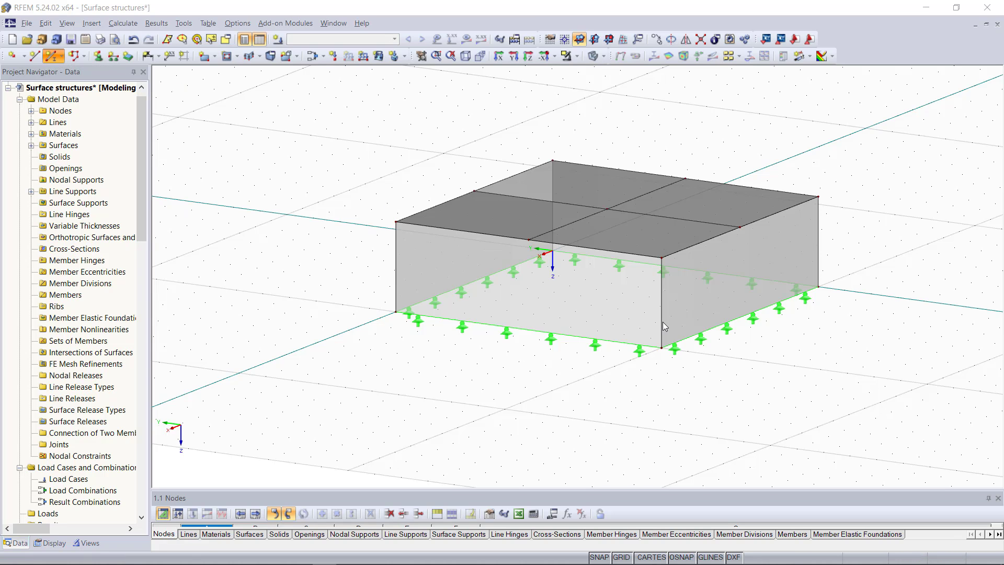
click(654, 344)
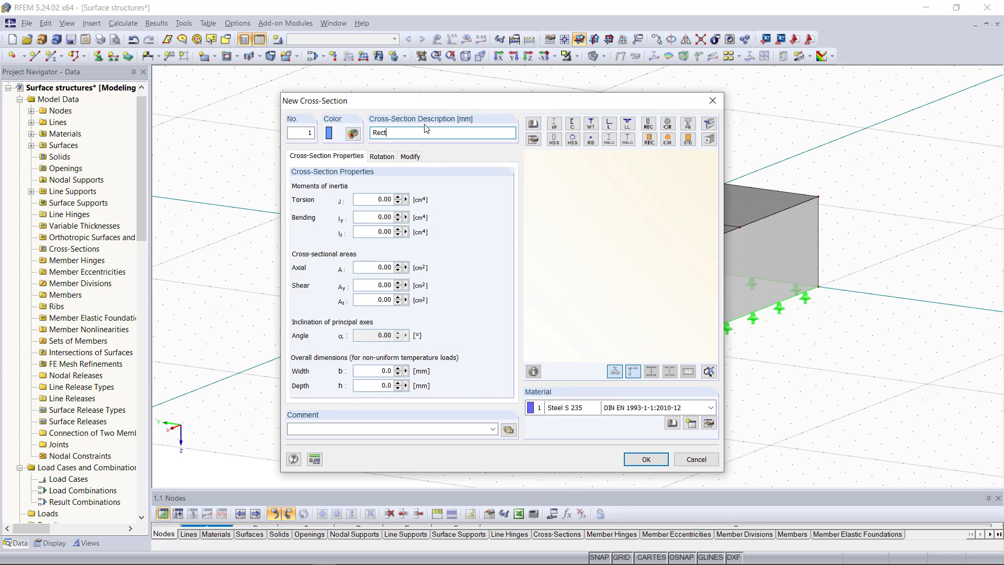
text(Rectangle 300/300)
click(628, 411)
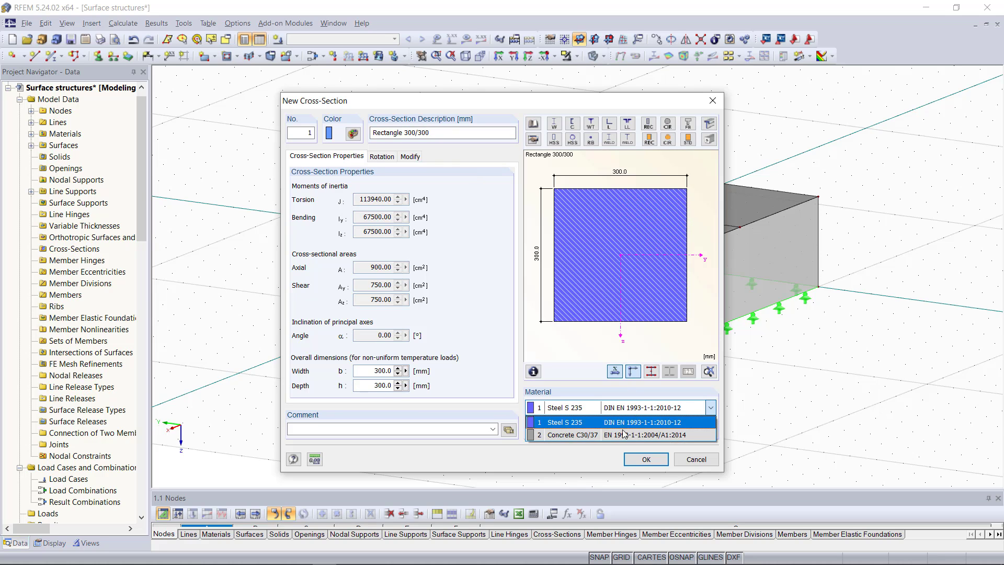
click(628, 433)
click(646, 460)
Draw the column from the slab's centre node at X 5, Y -5, Z -3 m straight down to ground level.
click(629, 438)
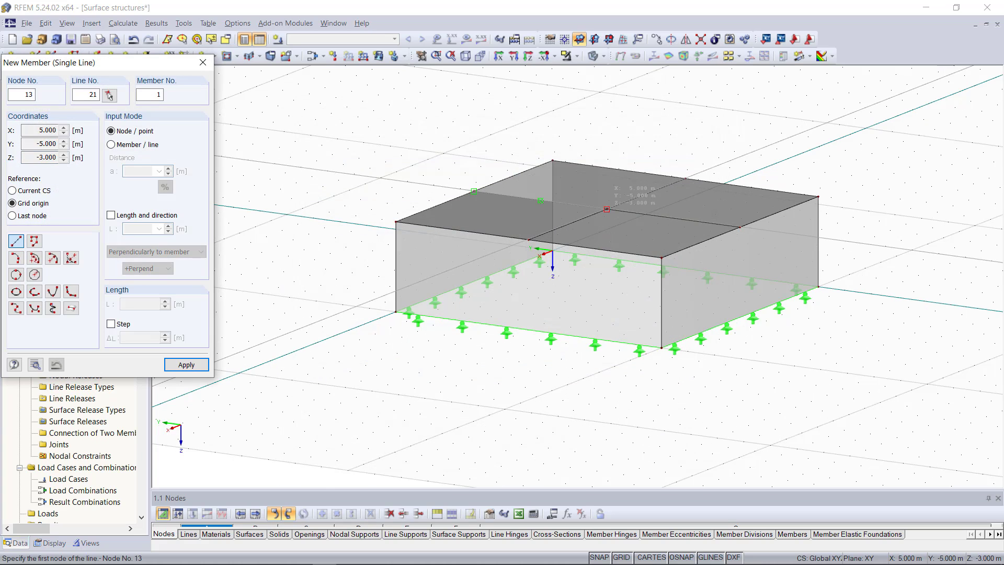
click(606, 208)
click(606, 299)
key(Escape)
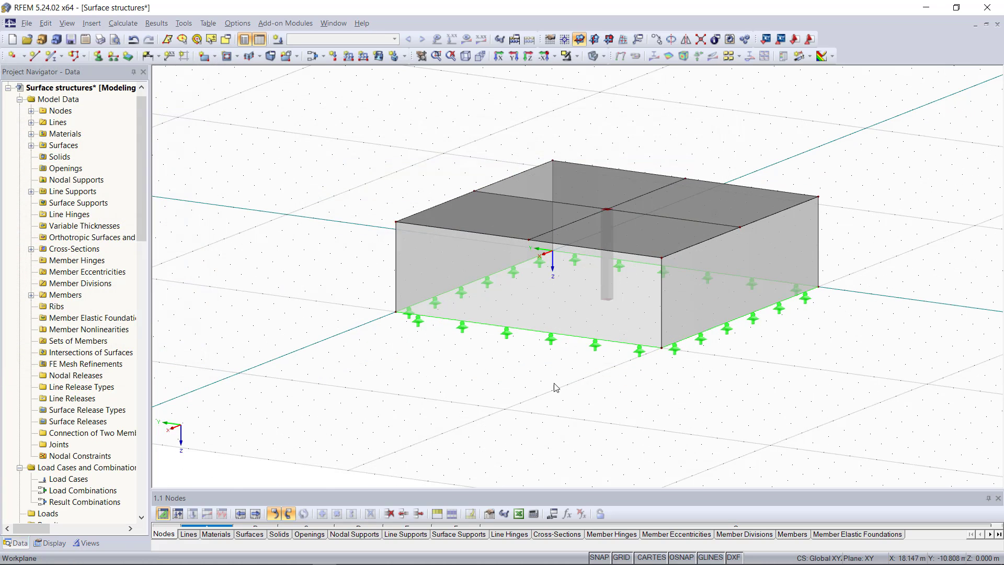
Place a Hinged nodal support at the base of the central column and decrease its symbol size.
scroll(556, 387, down, 1)
ctrl+middle_drag(555, 399, 783, 405)
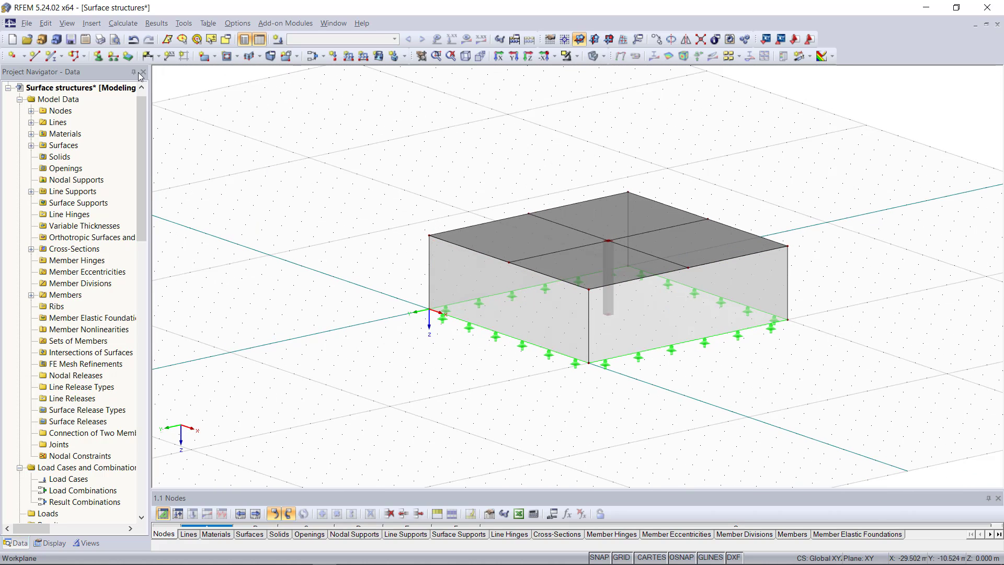
click(97, 56)
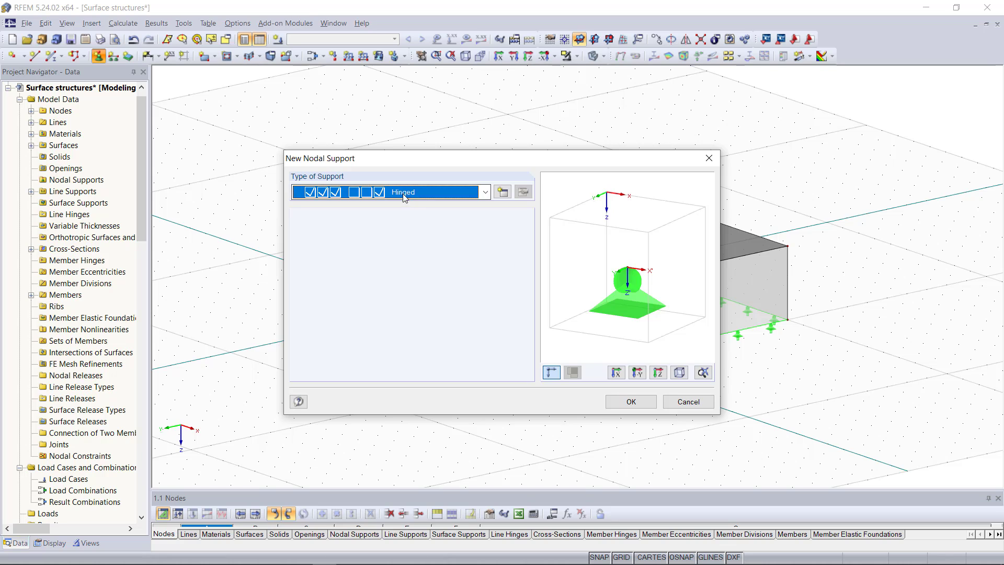
click(627, 402)
click(609, 313)
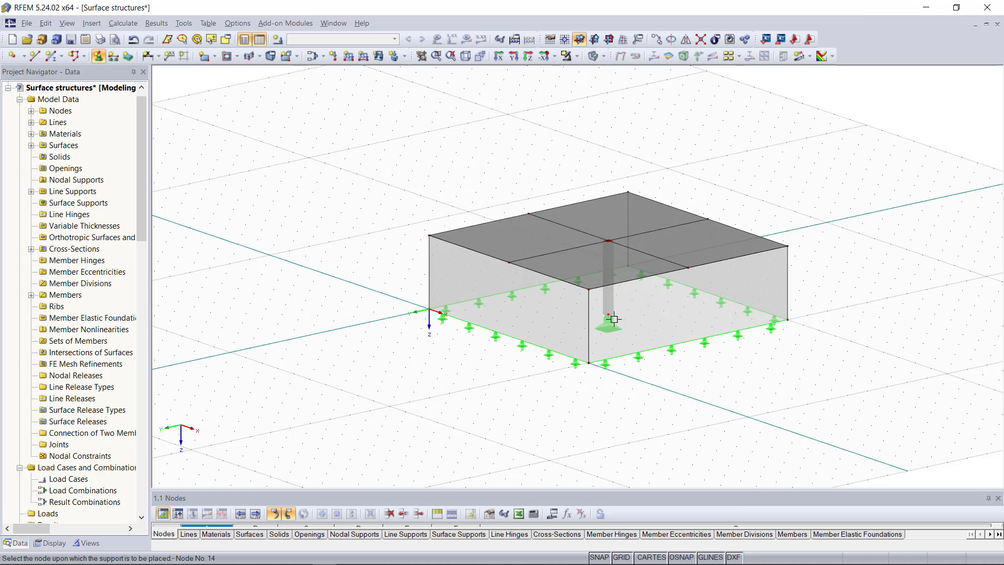
right_click(481, 419)
right_click(608, 321)
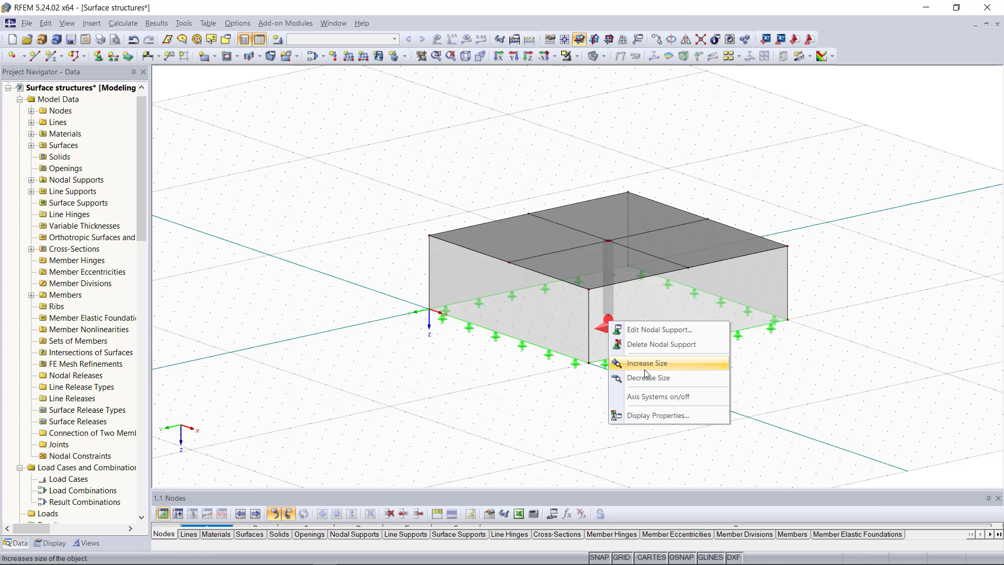
click(645, 377)
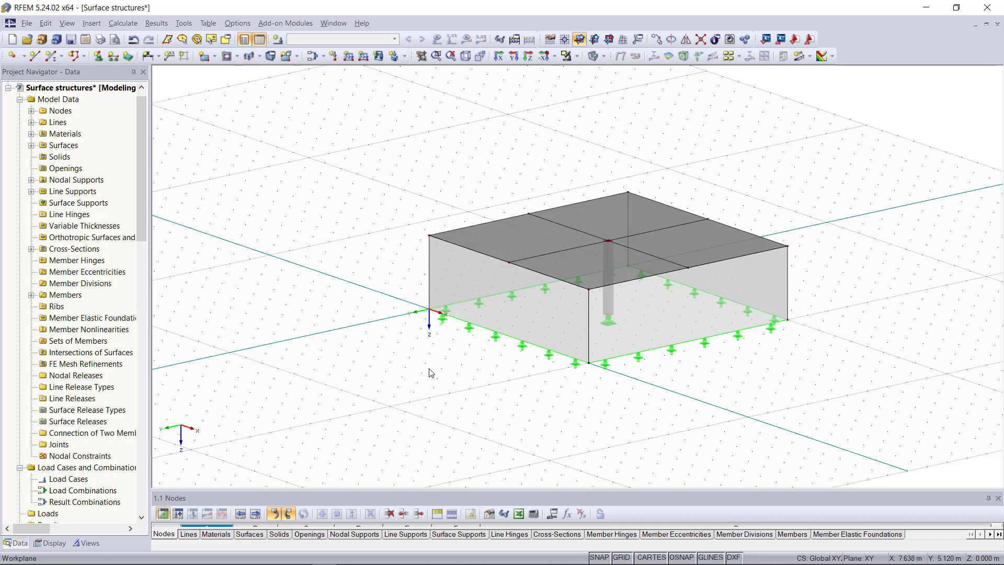
Enable automatic creation of load combinations in the model's general data, according to EN 1990 with the DIN national annex.
right_click(61, 90)
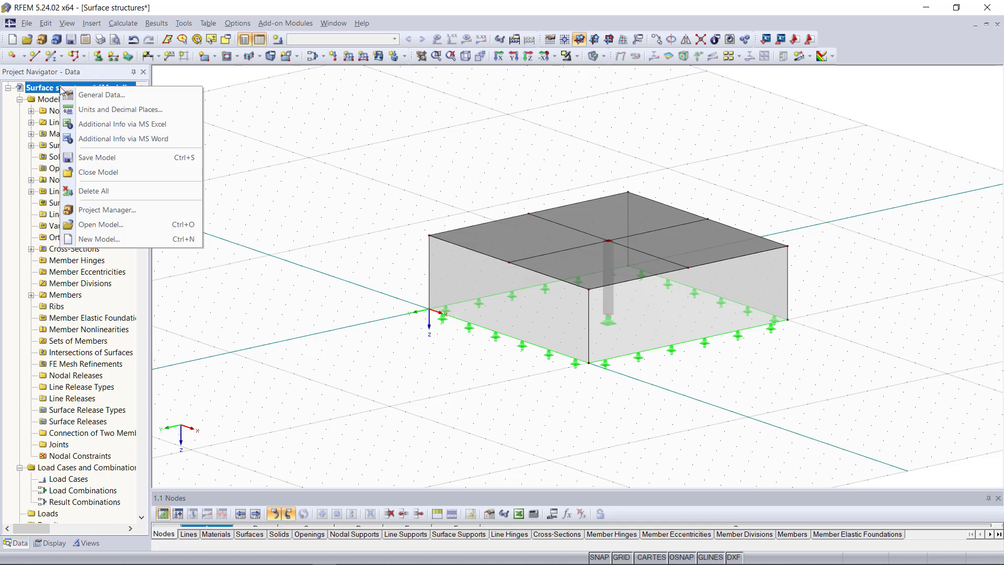
click(102, 94)
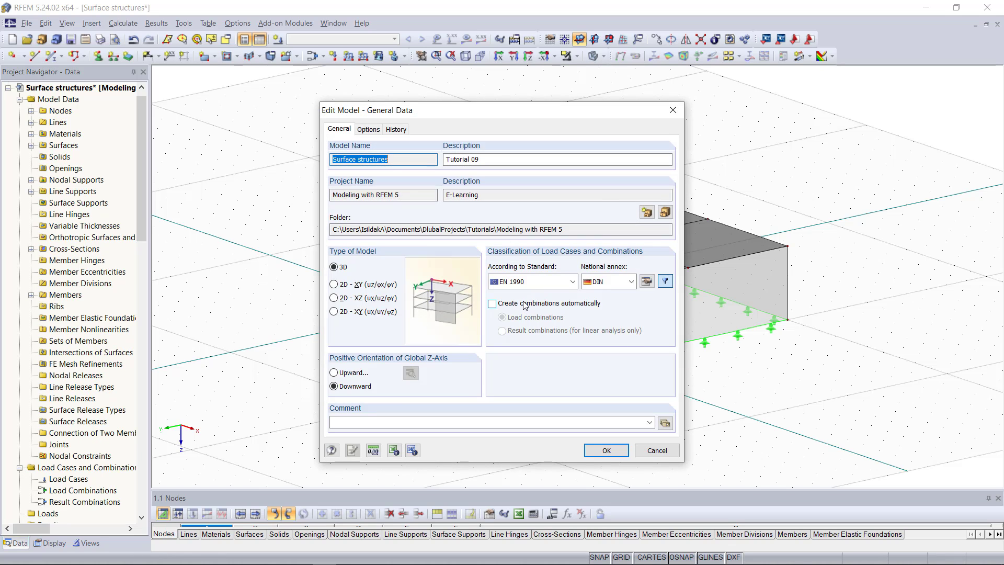
click(496, 306)
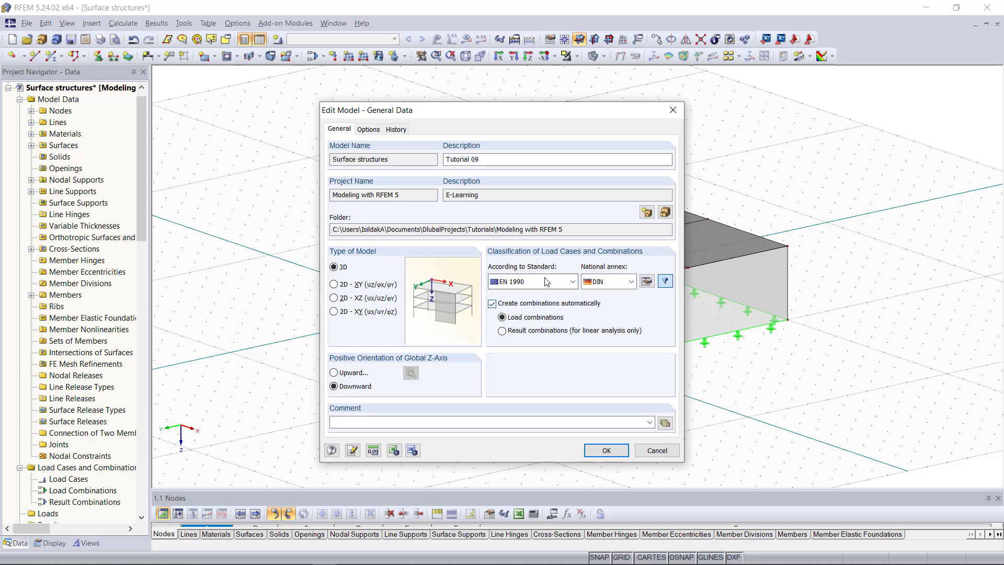
click(529, 285)
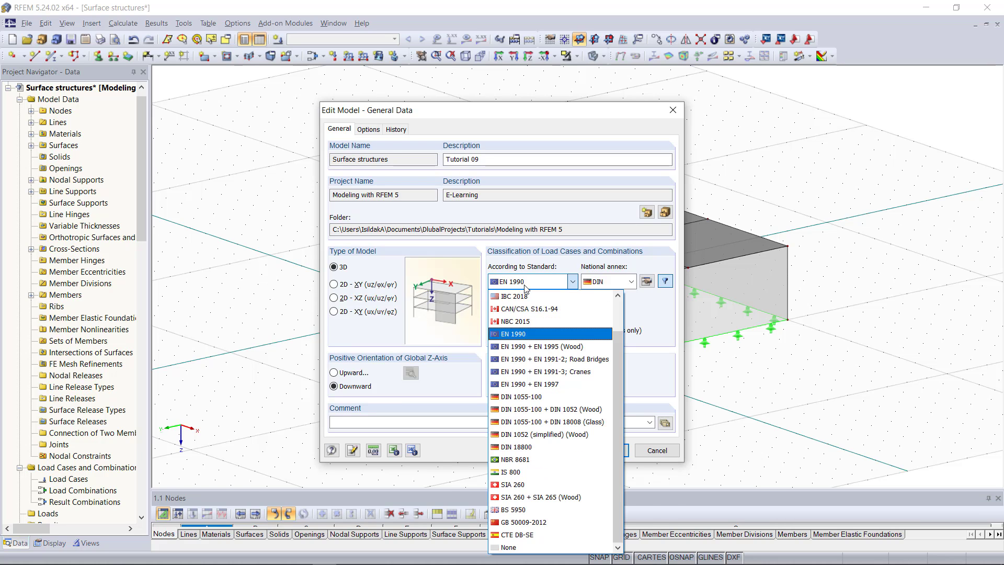
click(529, 334)
click(613, 285)
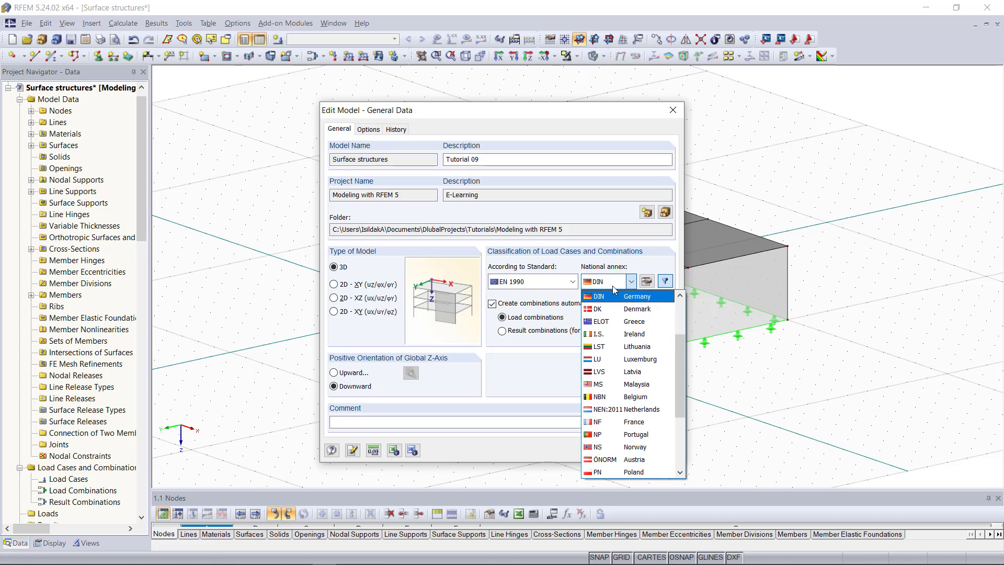
click(613, 285)
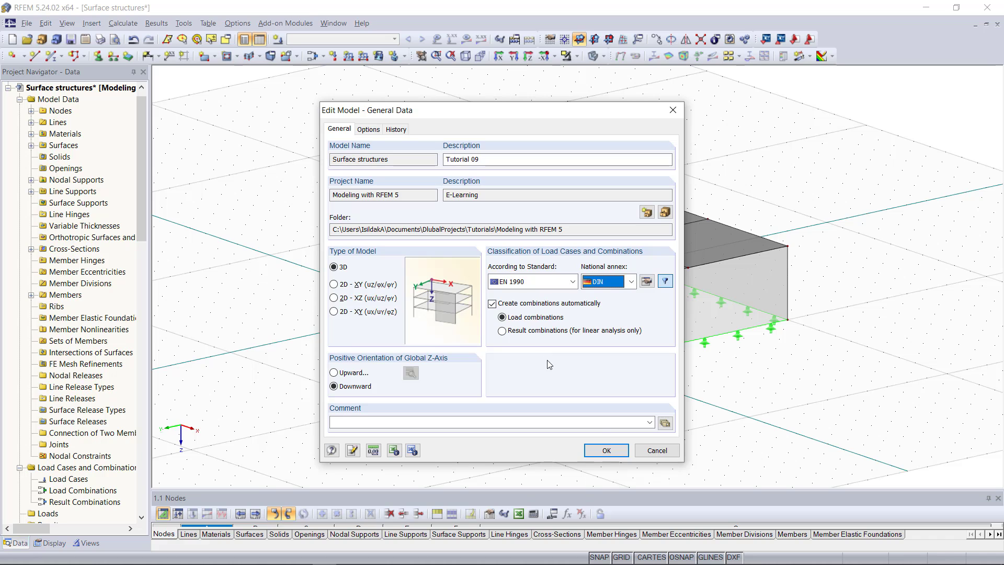
click(608, 450)
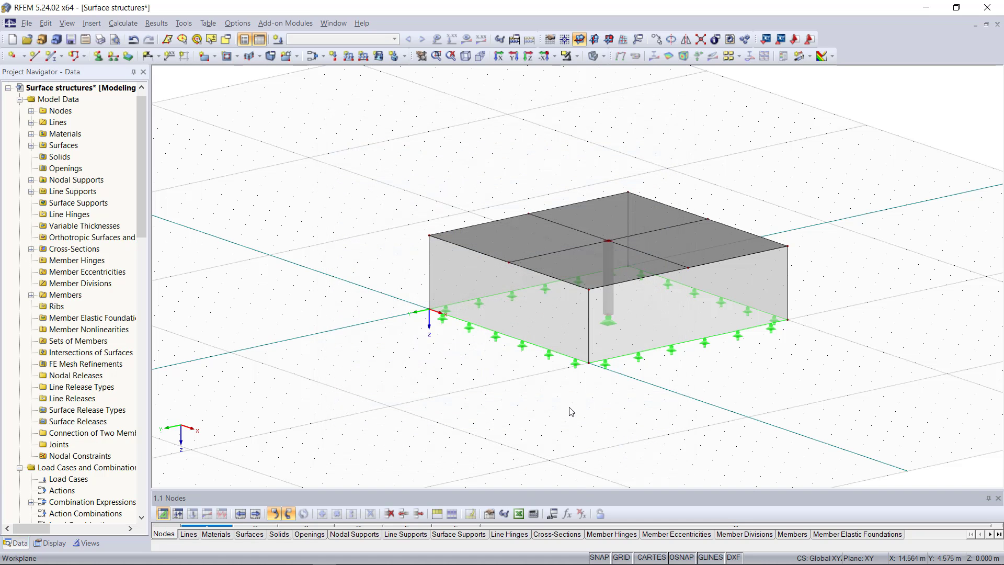
Create load case LC1 with the description Self-weight, in the Permanent action category with self-weight active.
scroll(514, 373, down, 1)
click(312, 56)
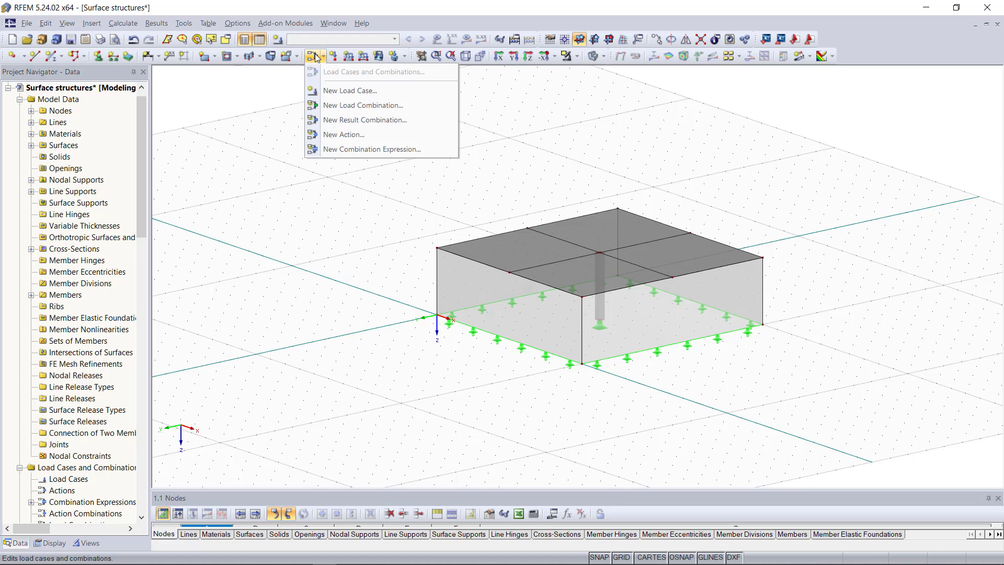
click(356, 90)
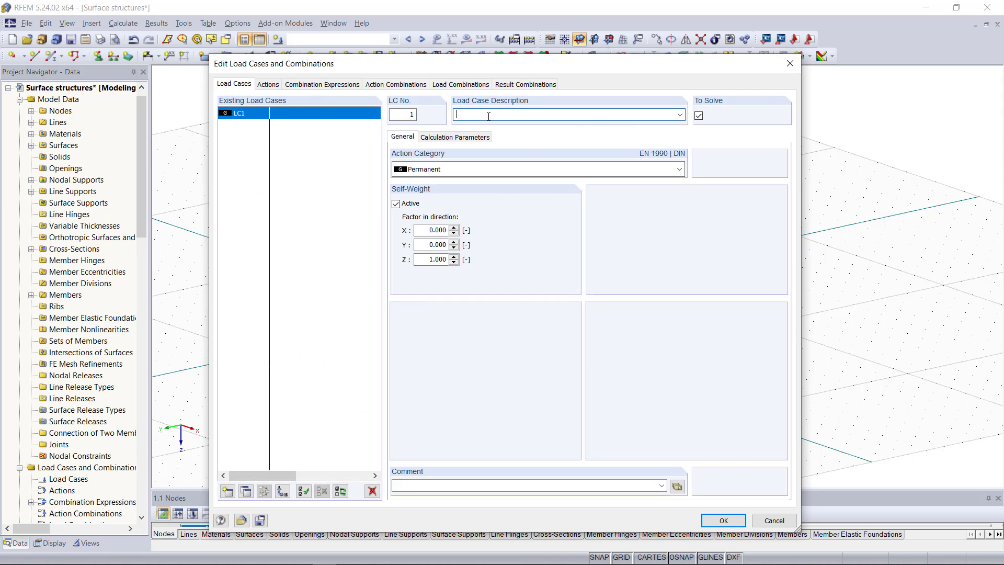
click(680, 115)
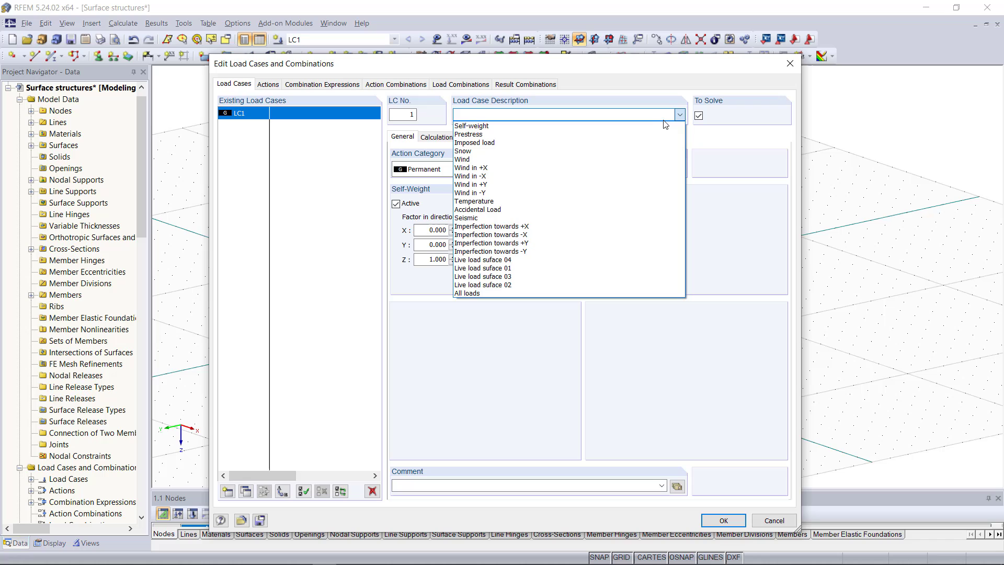
click(620, 127)
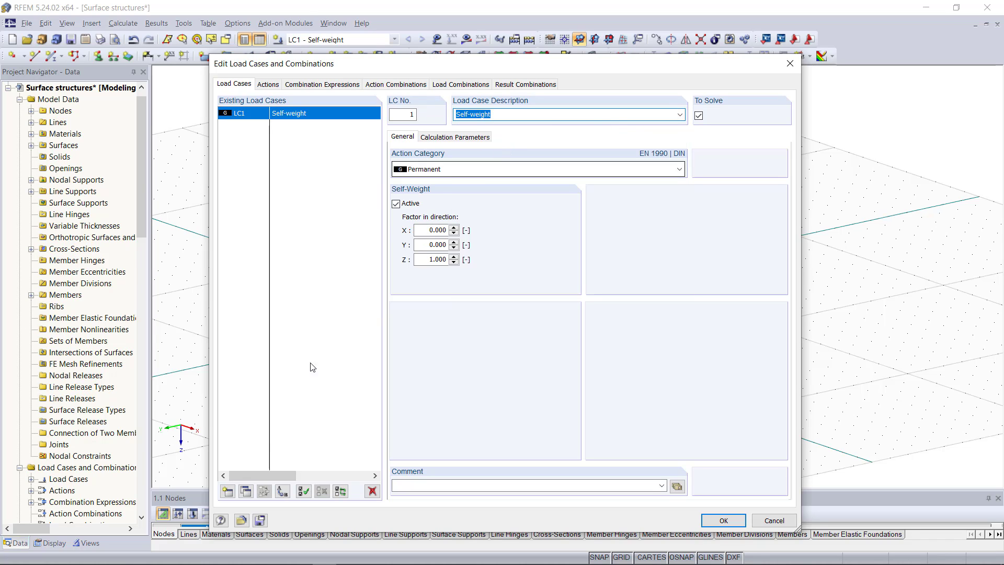
Add load case LC2 named Surface load 1 in the action category Imposed - Category B: office areas.
click(227, 491)
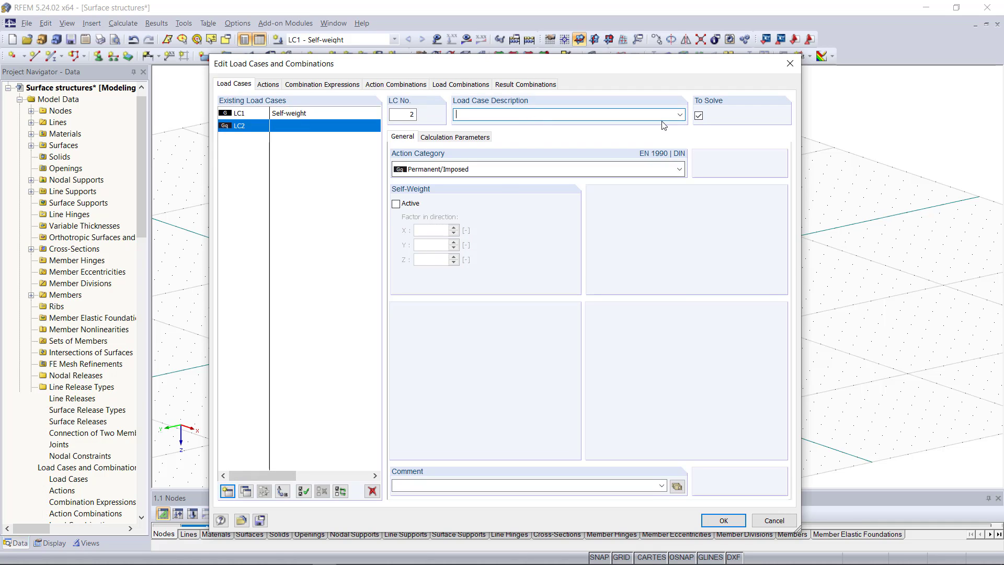
click(516, 170)
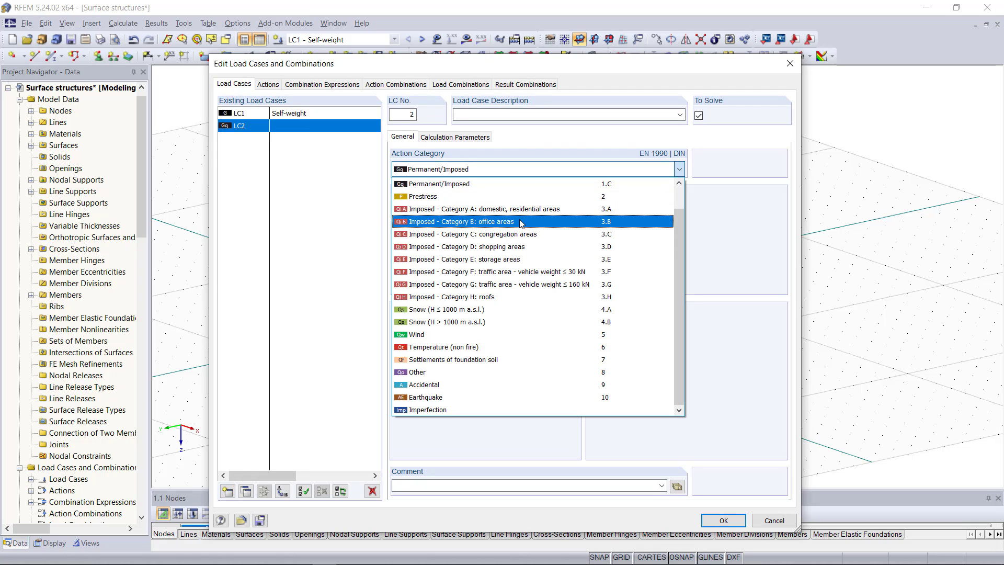
click(521, 221)
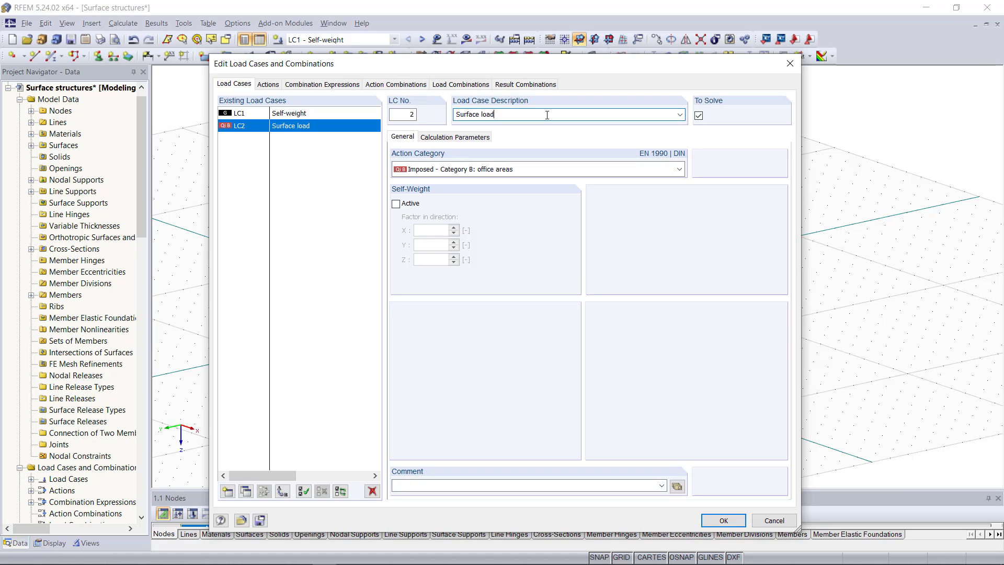
text(1)
Copy load case Surface load 1 three times and rename the copies Surface load 2, Surface load 3 and Surface load 4.
click(246, 491)
click(246, 491)
click(246, 491)
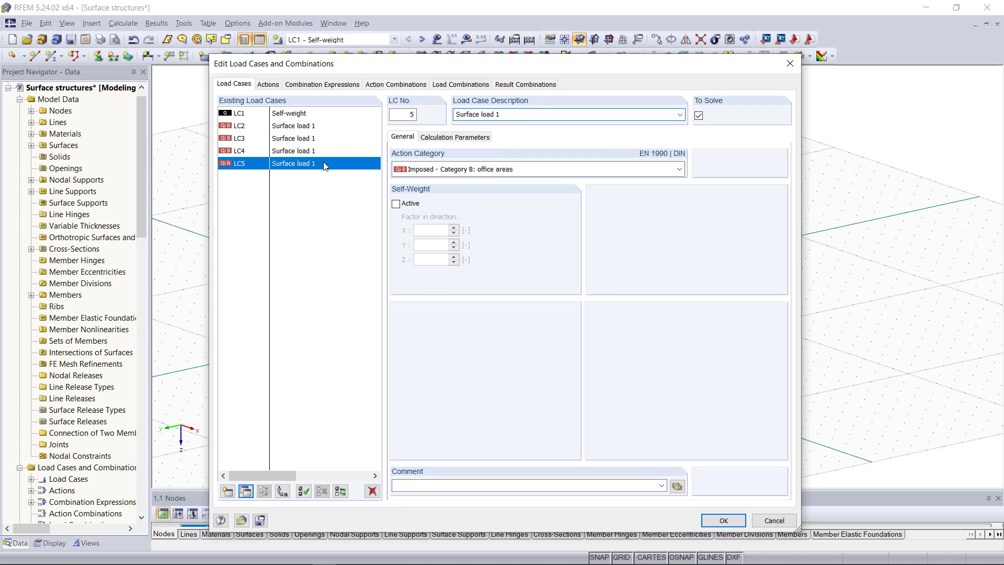
click(293, 138)
double_click(497, 114)
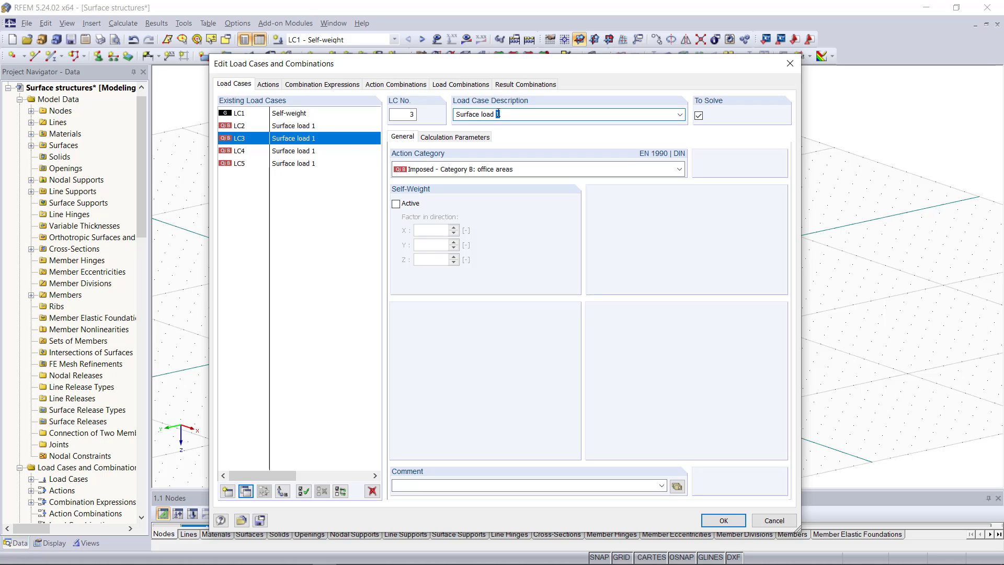
click(331, 151)
click(498, 114)
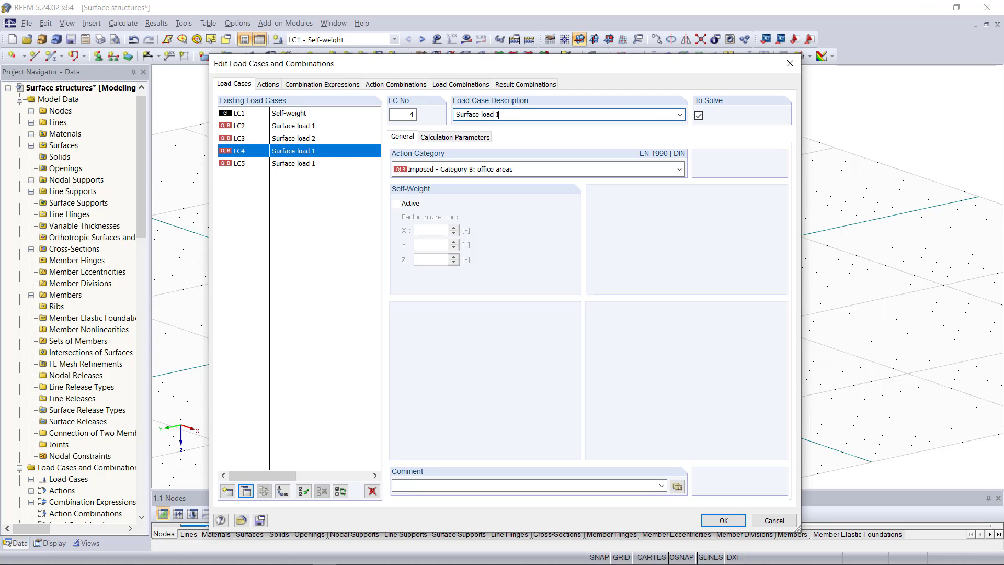
click(313, 163)
click(502, 114)
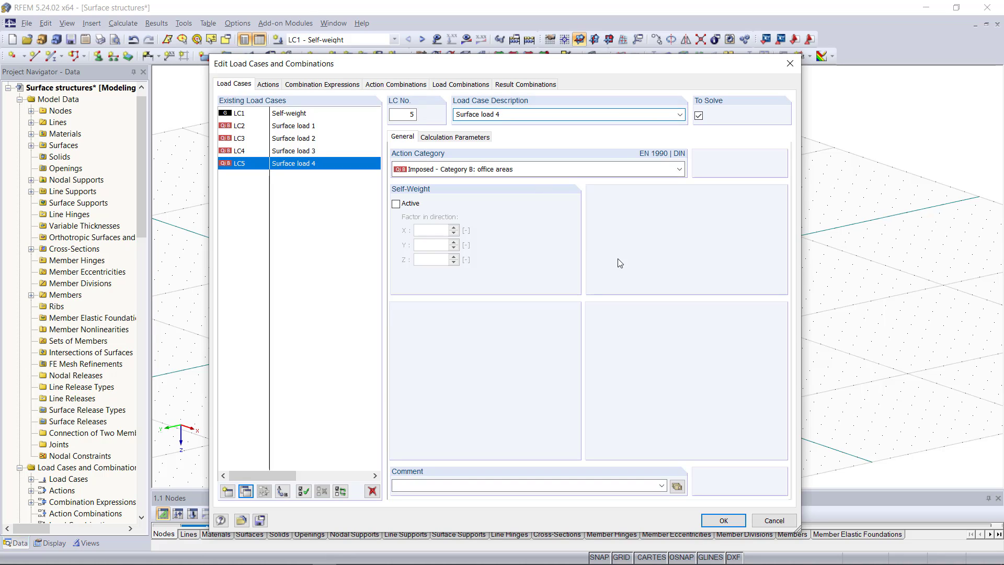
click(723, 521)
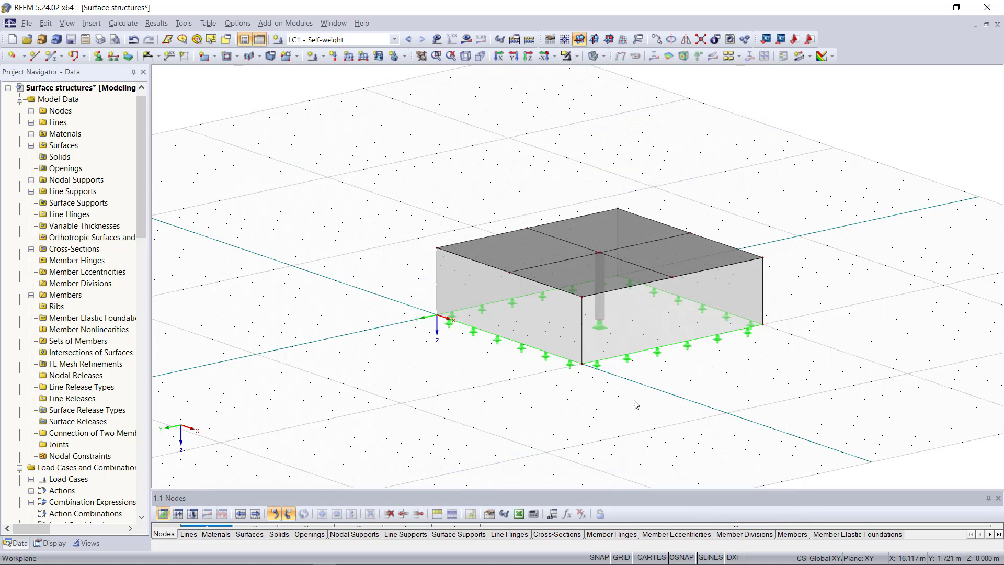
In load case LC2, apply a uniform surface load of 2.5 kN/m² in direction ZL to the slab quarter nearest the origin.
click(407, 41)
click(406, 40)
click(406, 40)
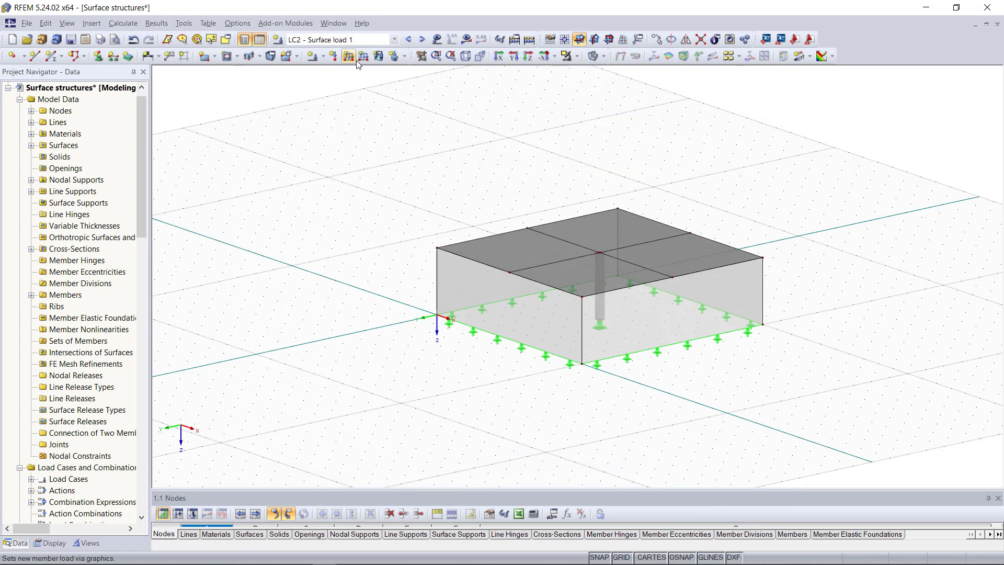
click(378, 60)
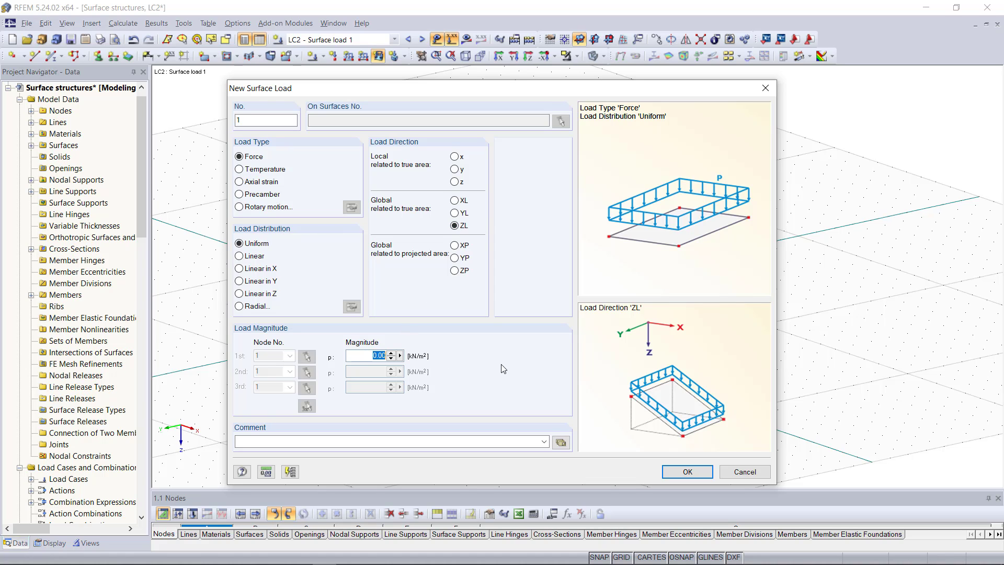
text(2.5)
click(678, 474)
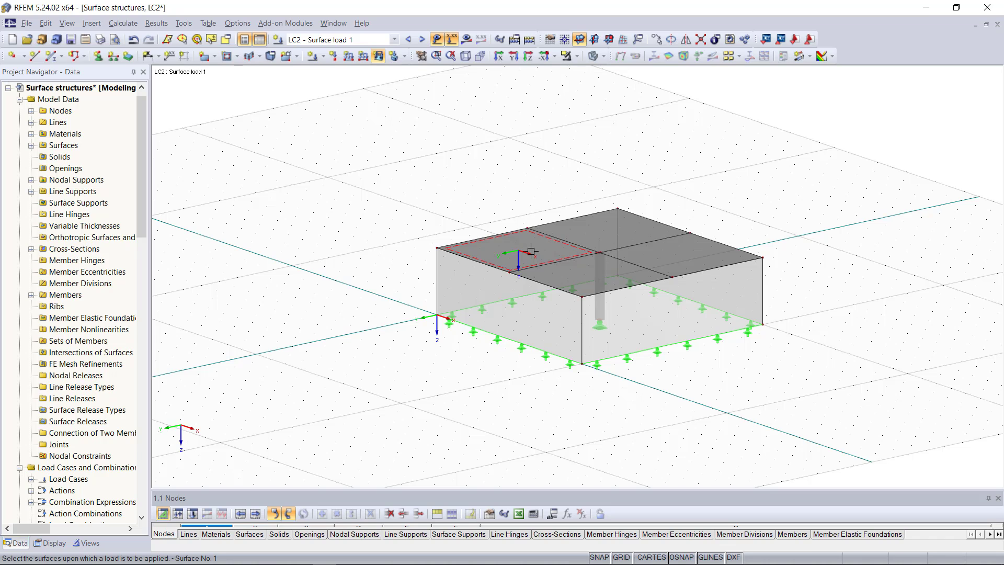
click(531, 252)
Apply the same surface load to one remaining slab quarter in each of the load cases LC3, LC4 and LC5.
click(422, 40)
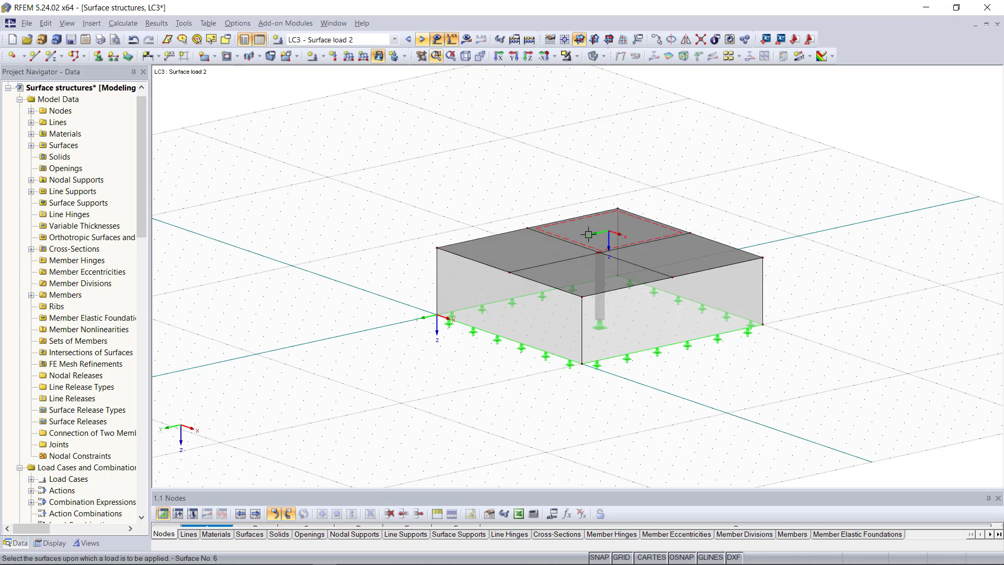
click(422, 40)
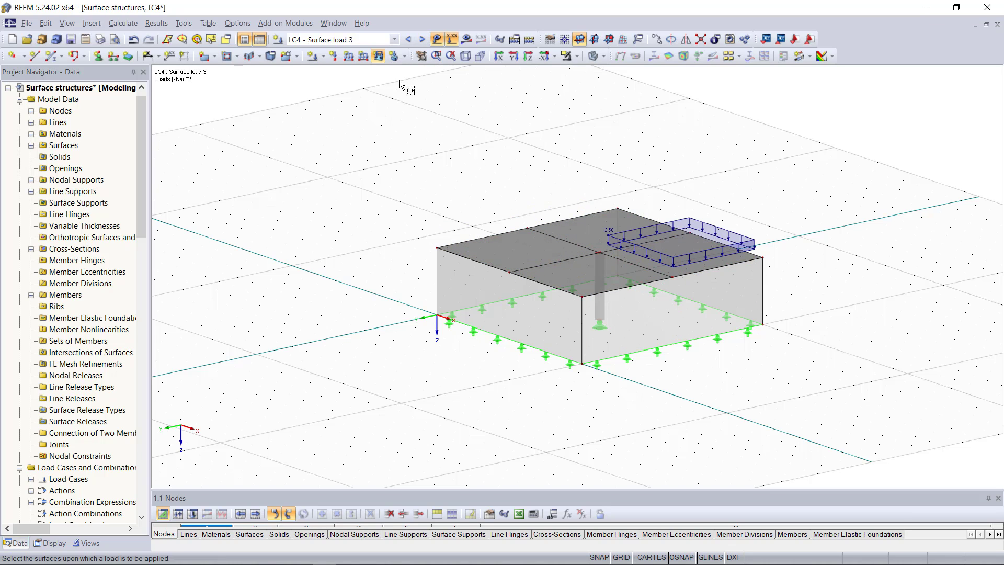
click(421, 39)
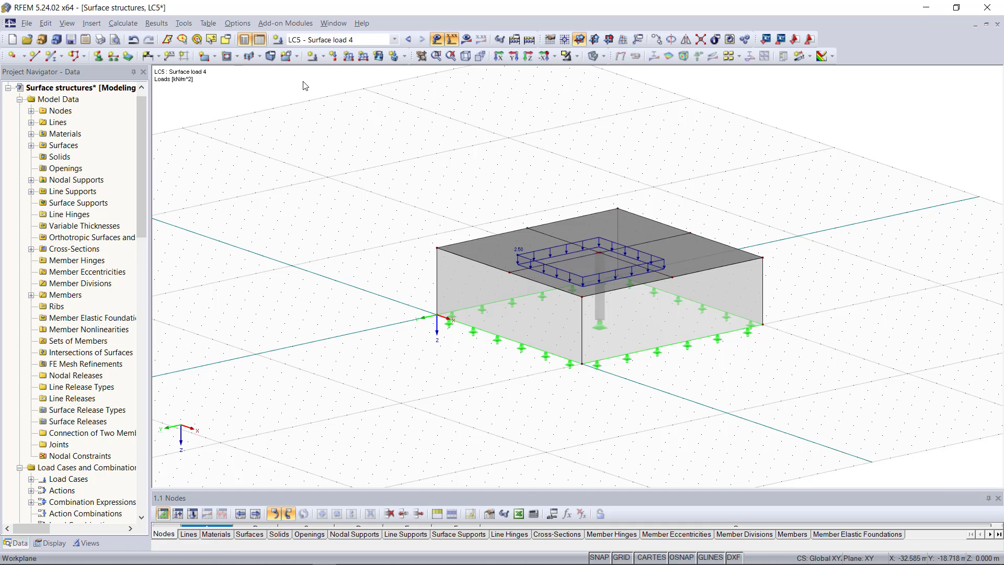
Examine the ULS combination expression settings, switching the reduction by number of load cases on and off again.
click(277, 40)
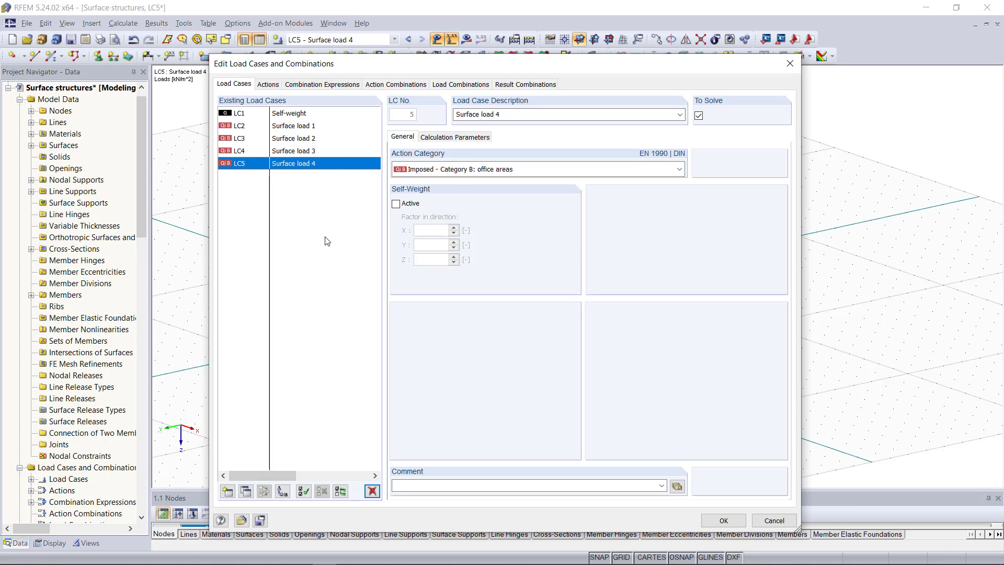
click(310, 86)
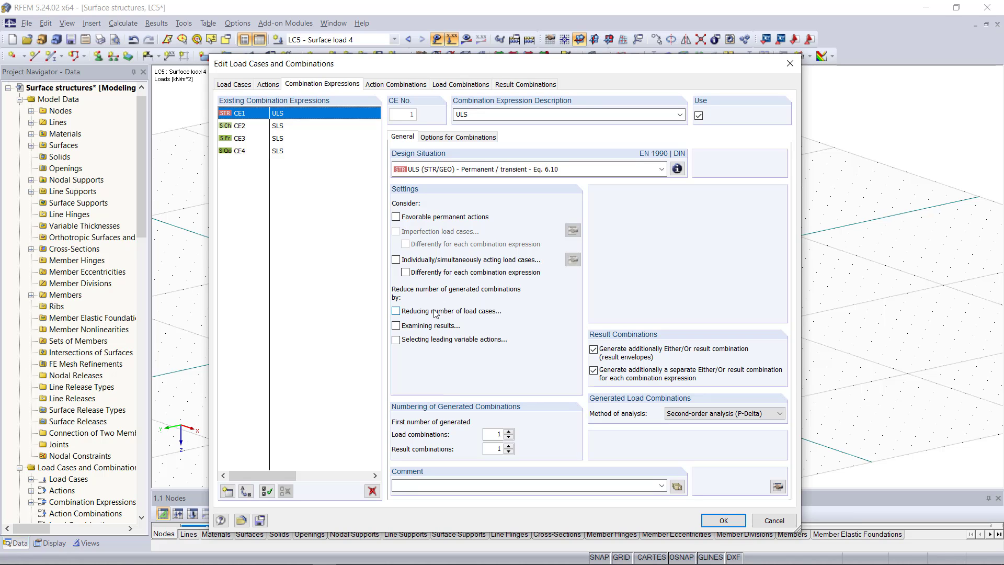
click(413, 313)
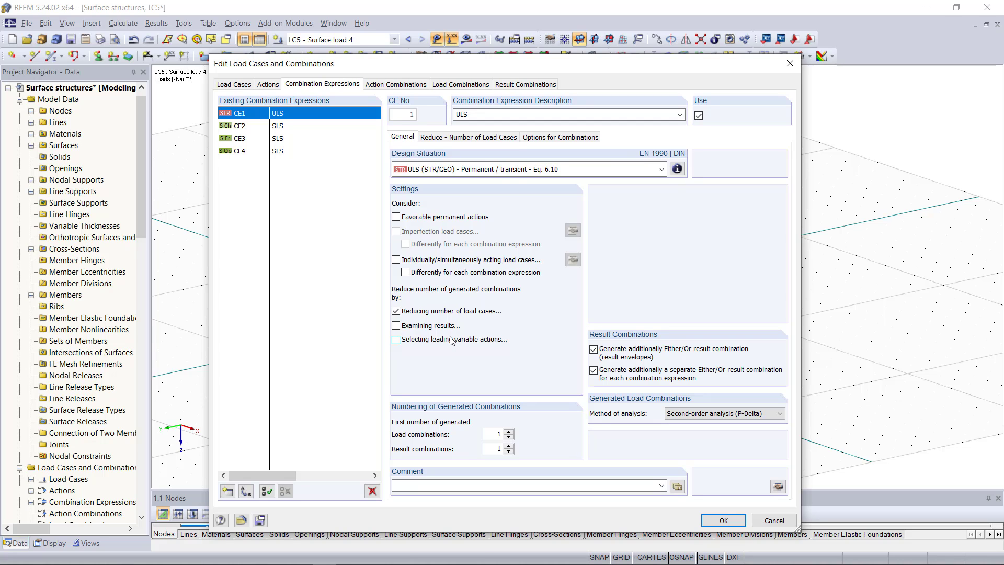
click(454, 311)
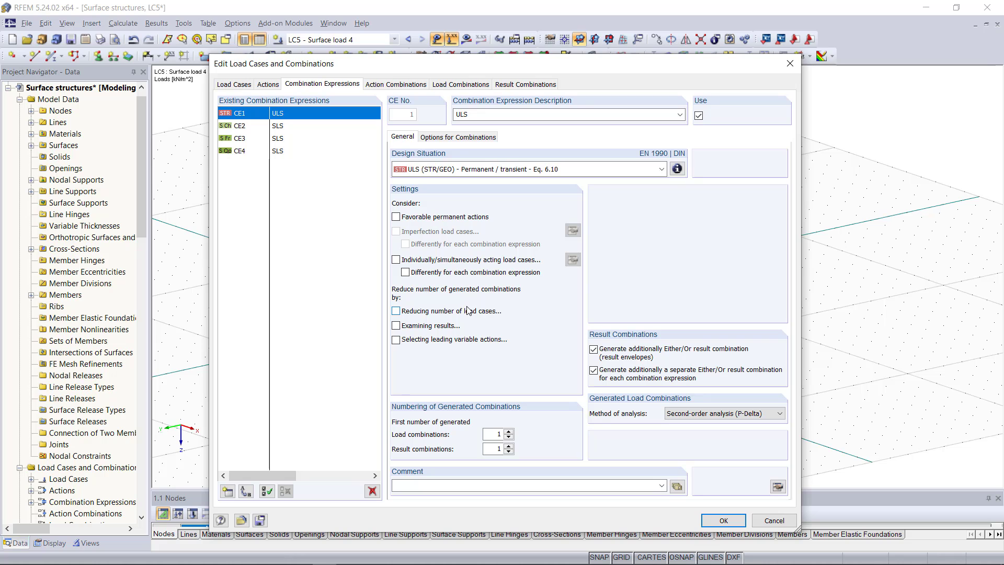
Generate and review the action, load and result combinations, and accept them.
click(398, 85)
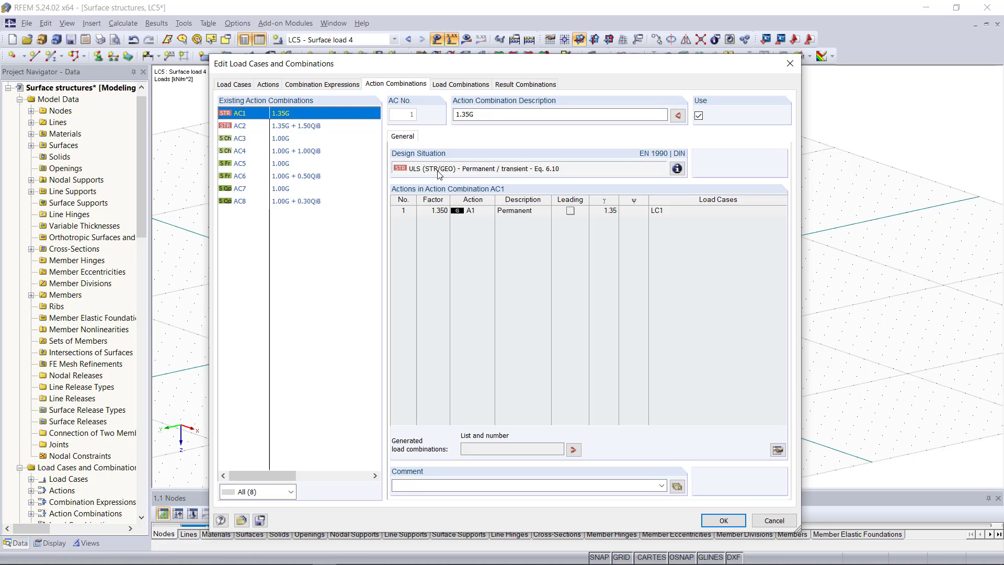
click(287, 141)
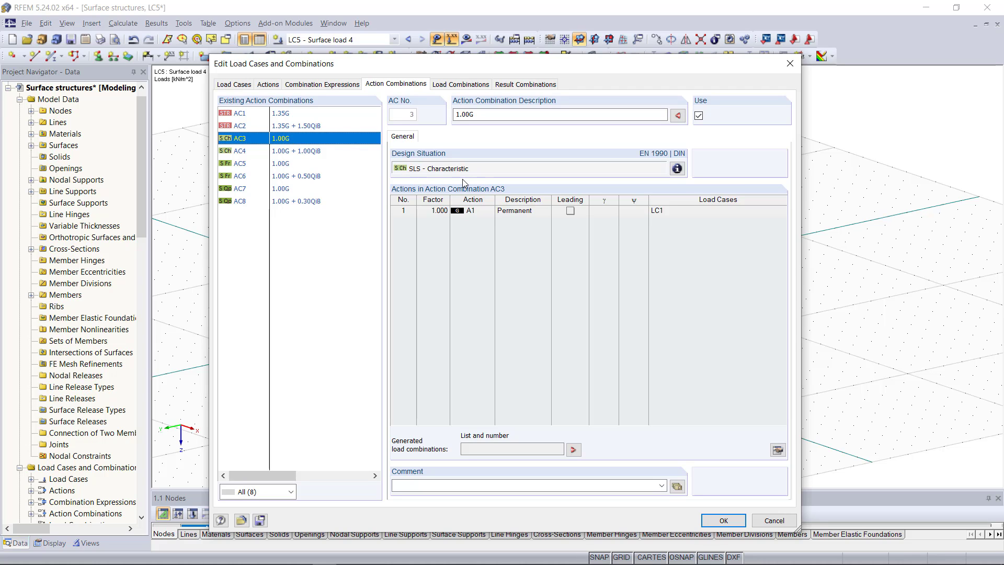
click(450, 88)
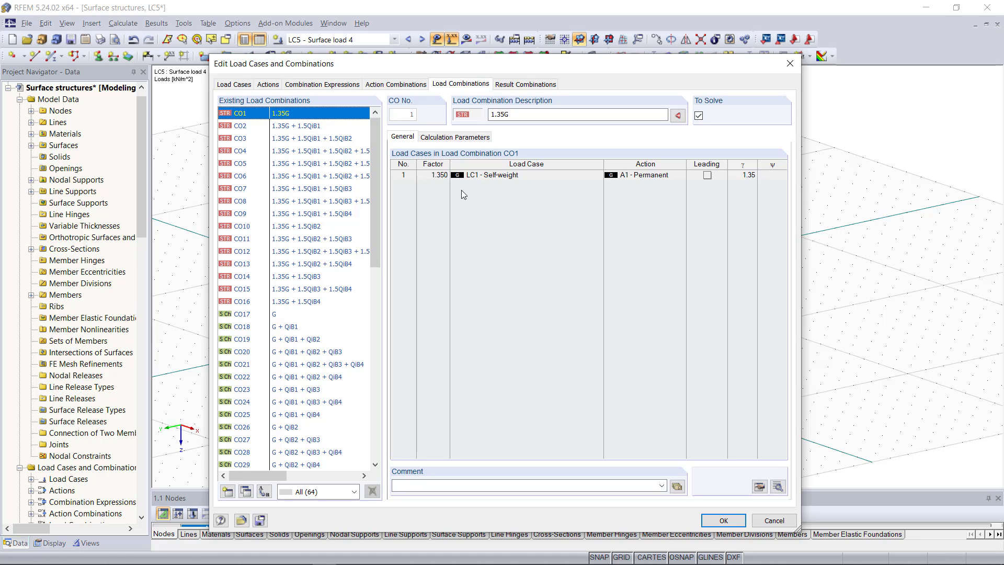
scroll(288, 408, down, 4)
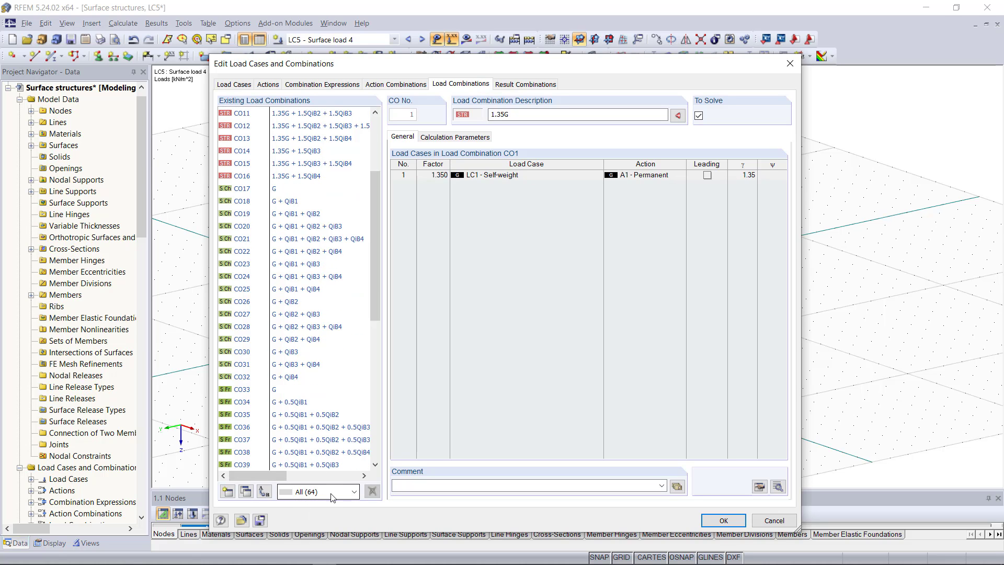
click(521, 86)
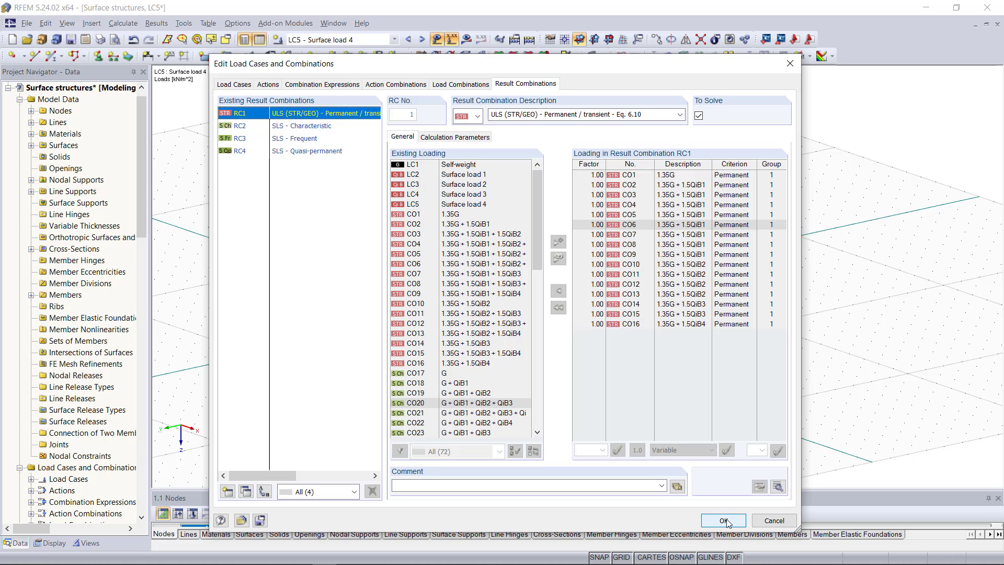
click(724, 521)
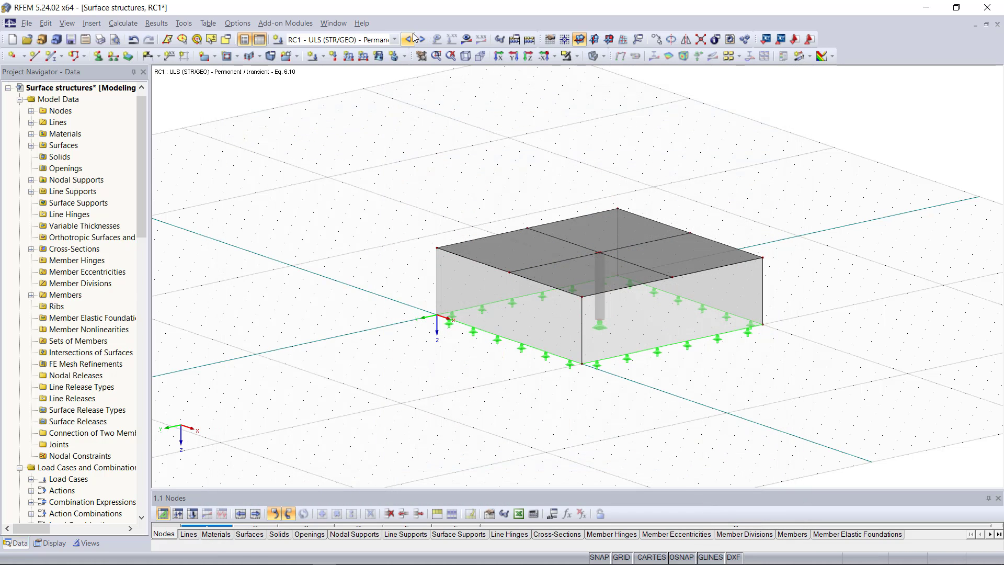
View the loads of combination CO7 and of the combinations following it, ending at result combination RC1.
click(394, 39)
scroll(372, 156, up, 13)
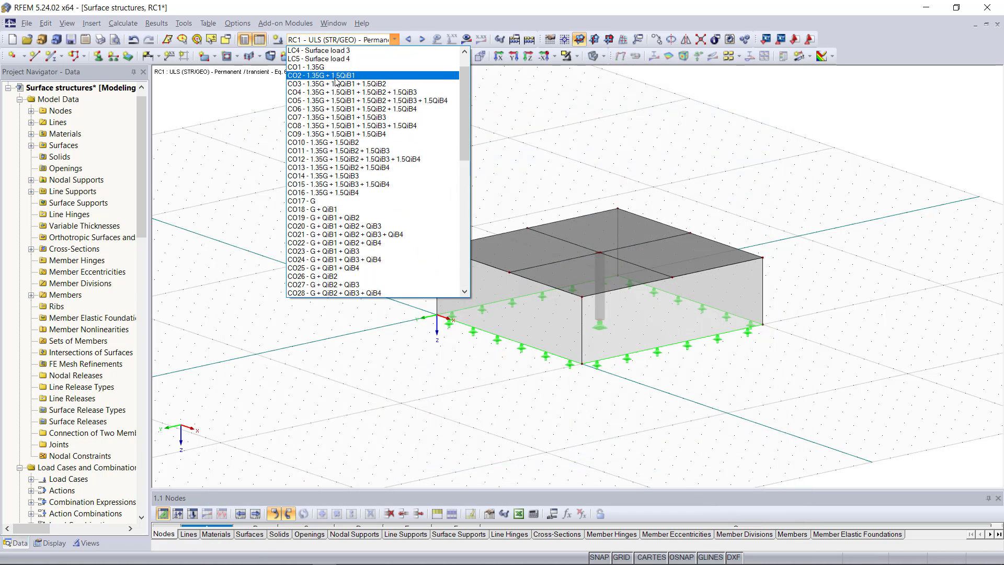
click(340, 150)
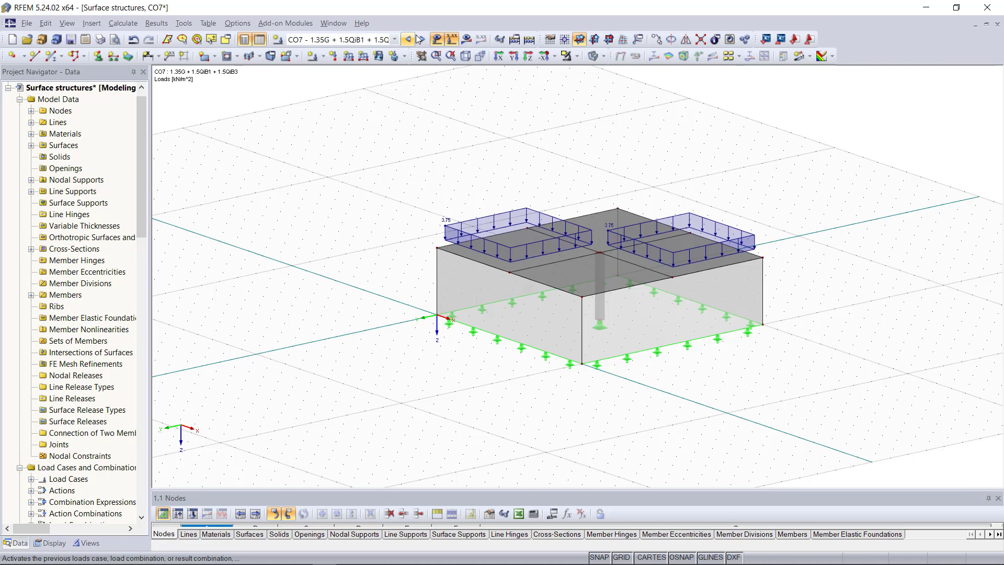
click(419, 39)
click(420, 39)
click(420, 39)
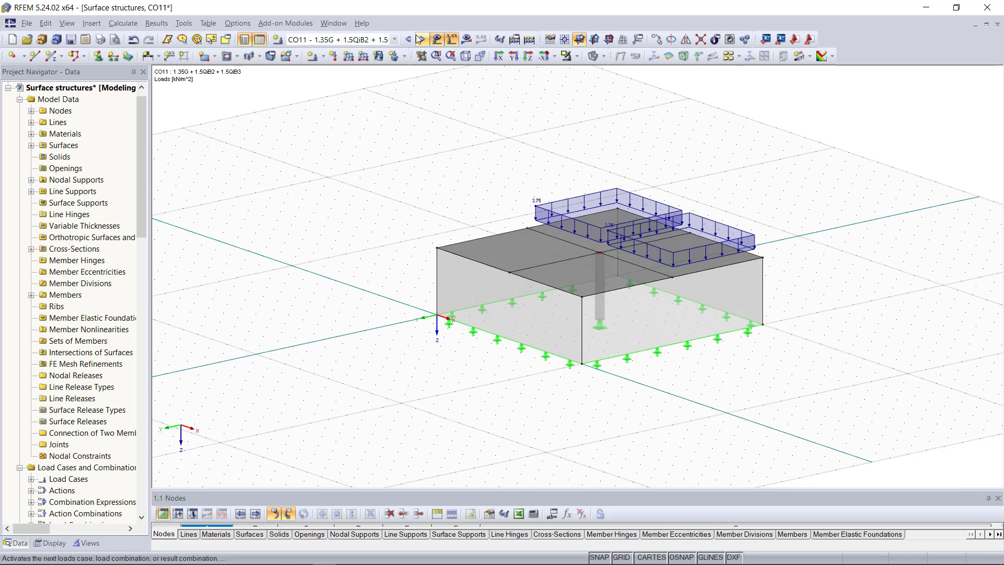
click(420, 40)
click(420, 39)
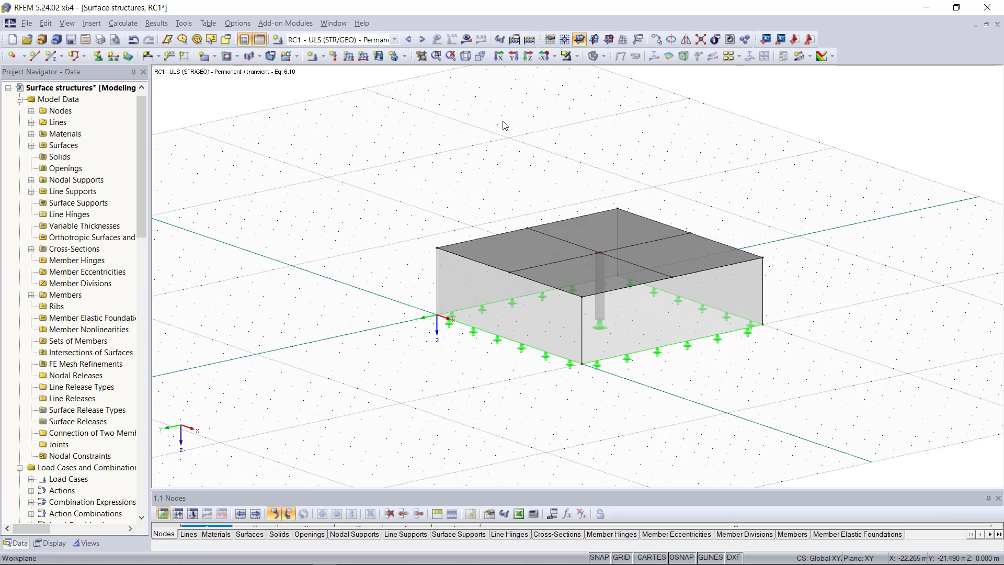
Calculate the model and view the global deformations from result combination RC1 back to load combination CO60.
click(529, 39)
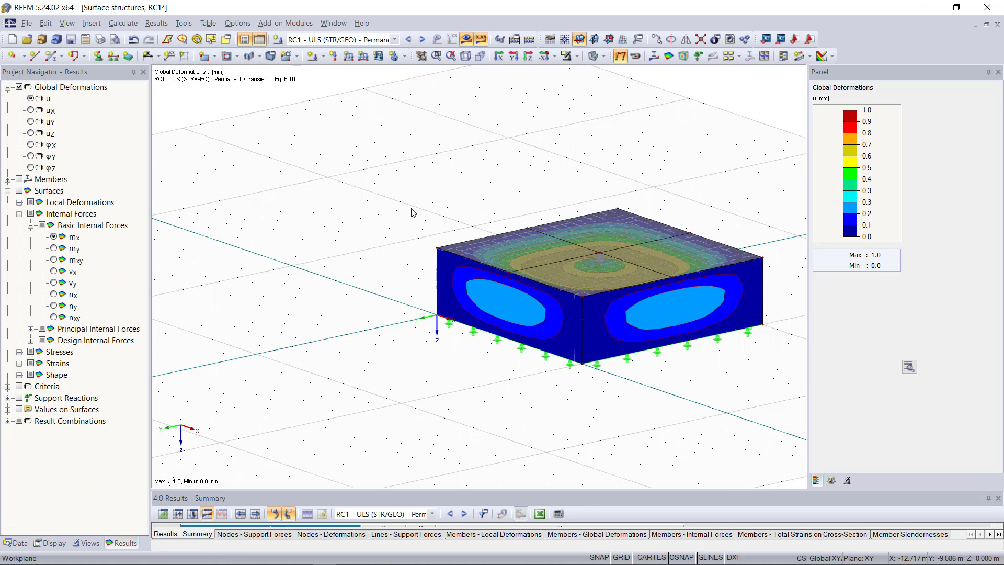
click(409, 39)
click(408, 40)
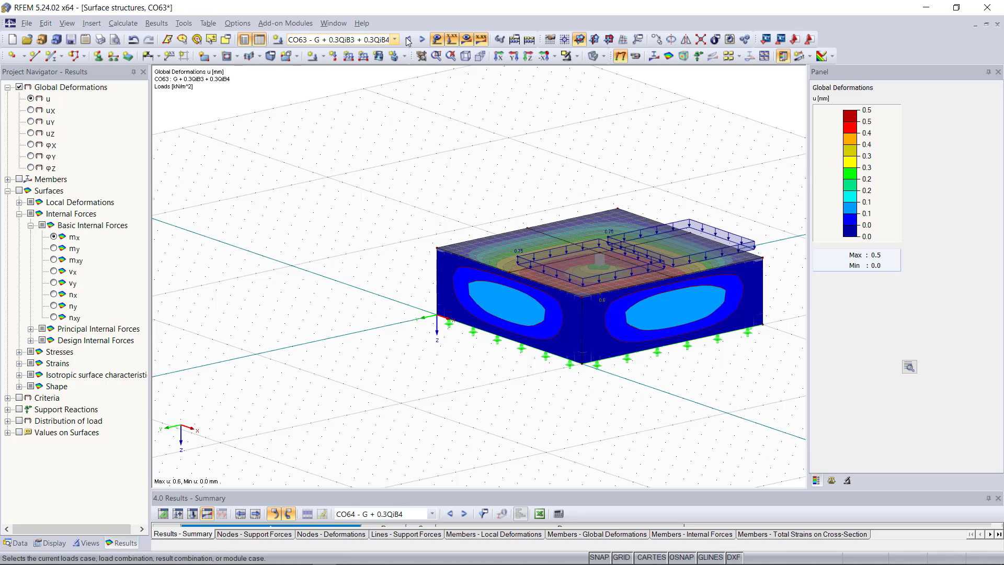
click(408, 39)
click(408, 40)
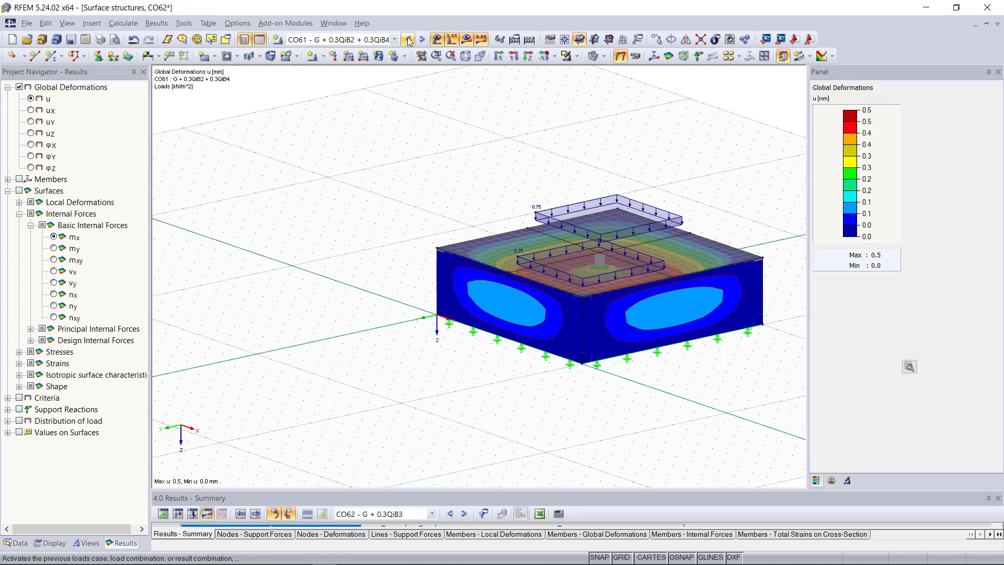
click(405, 41)
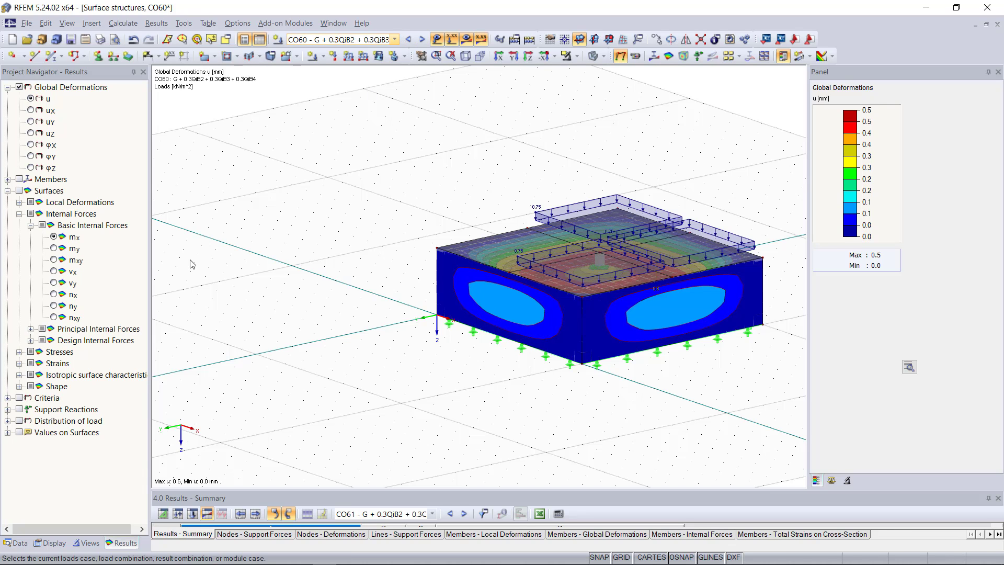
Examine the global deformations u for result combination RC3 - SLS - Frequent.
click(32, 112)
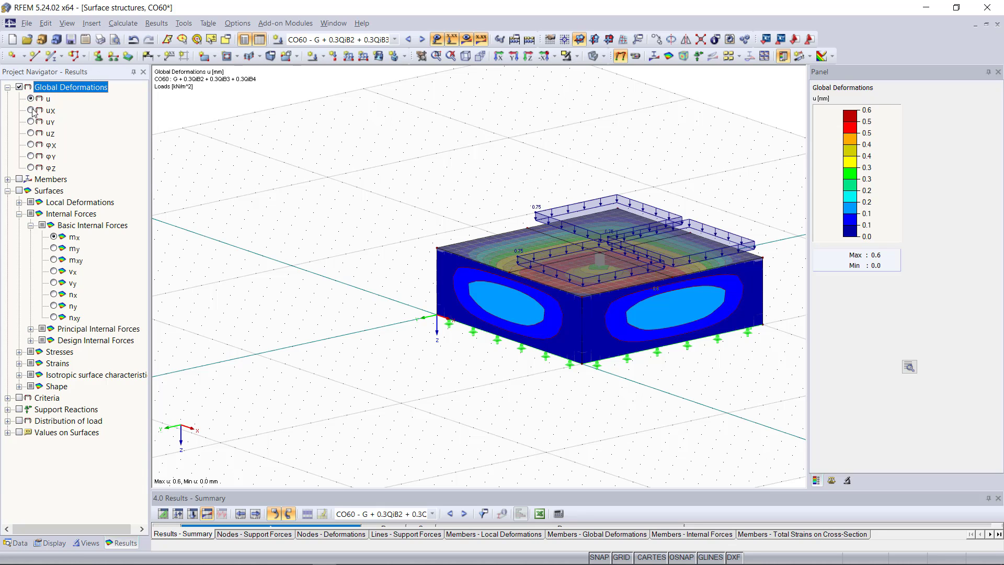
click(32, 110)
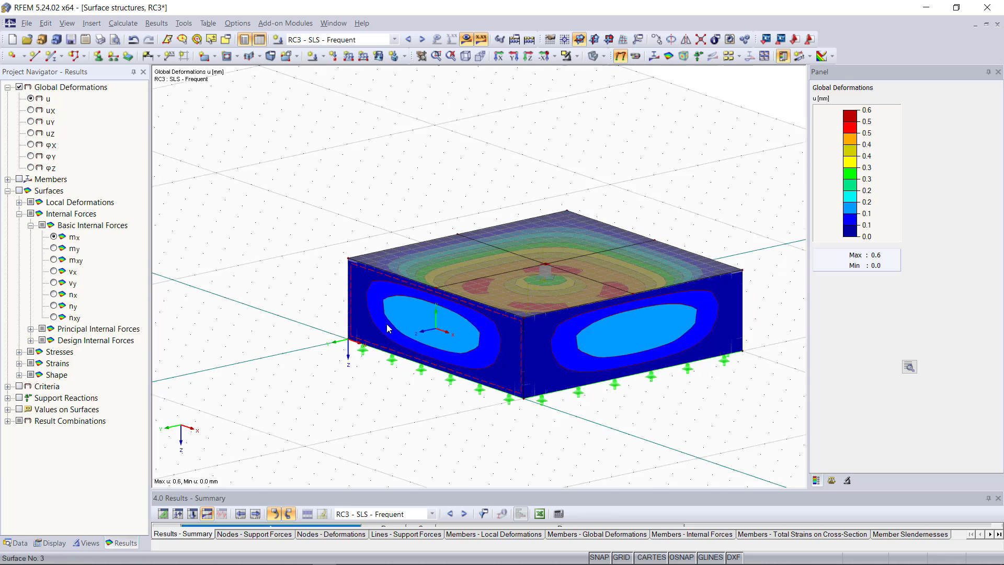
scroll(387, 324, down, 1)
scroll(679, 422, up, 1)
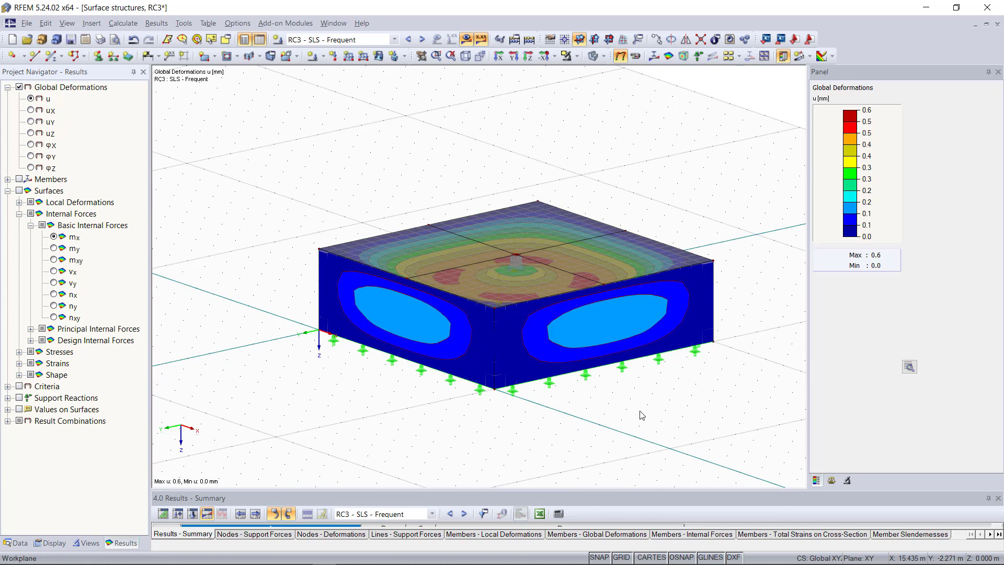